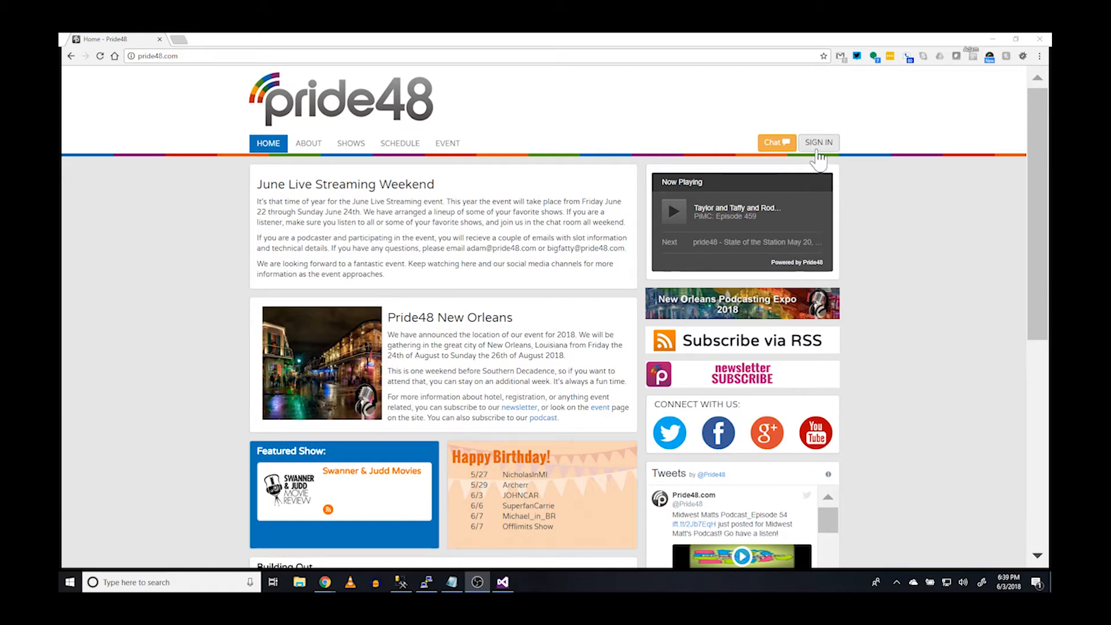
Log in to Pride48 using the browser's saved autofill account credentials
click(818, 152)
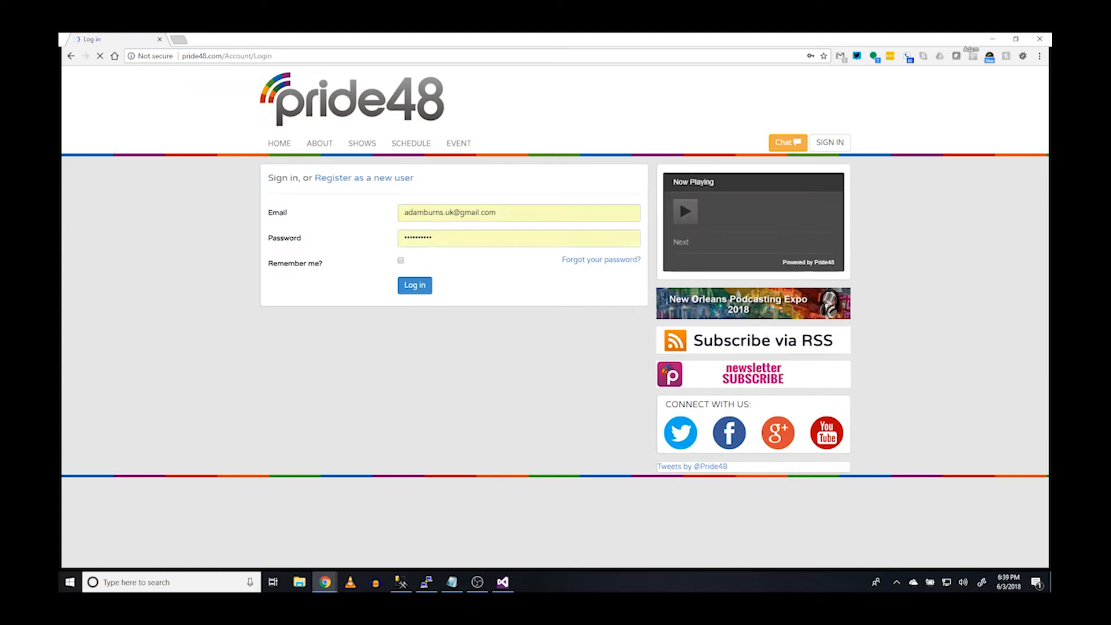
click(480, 213)
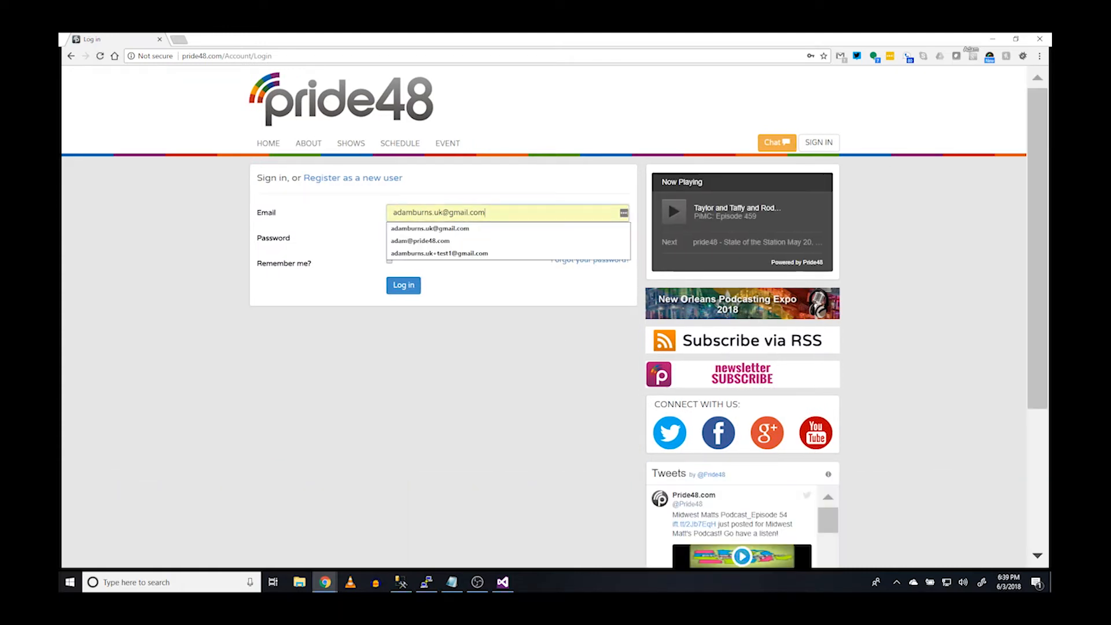
click(435, 241)
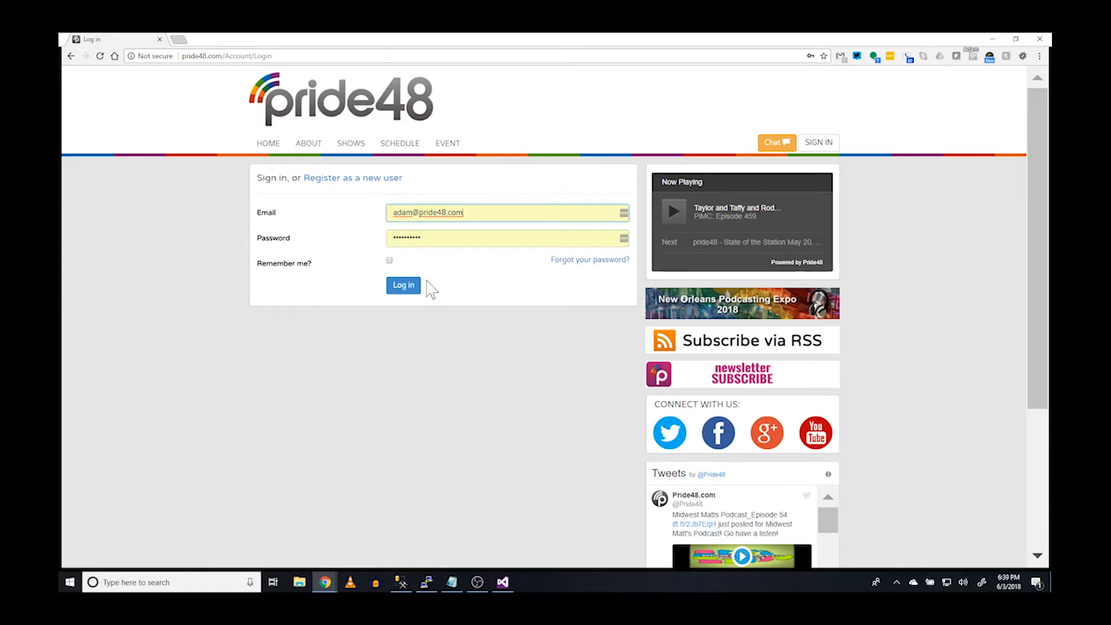
click(406, 285)
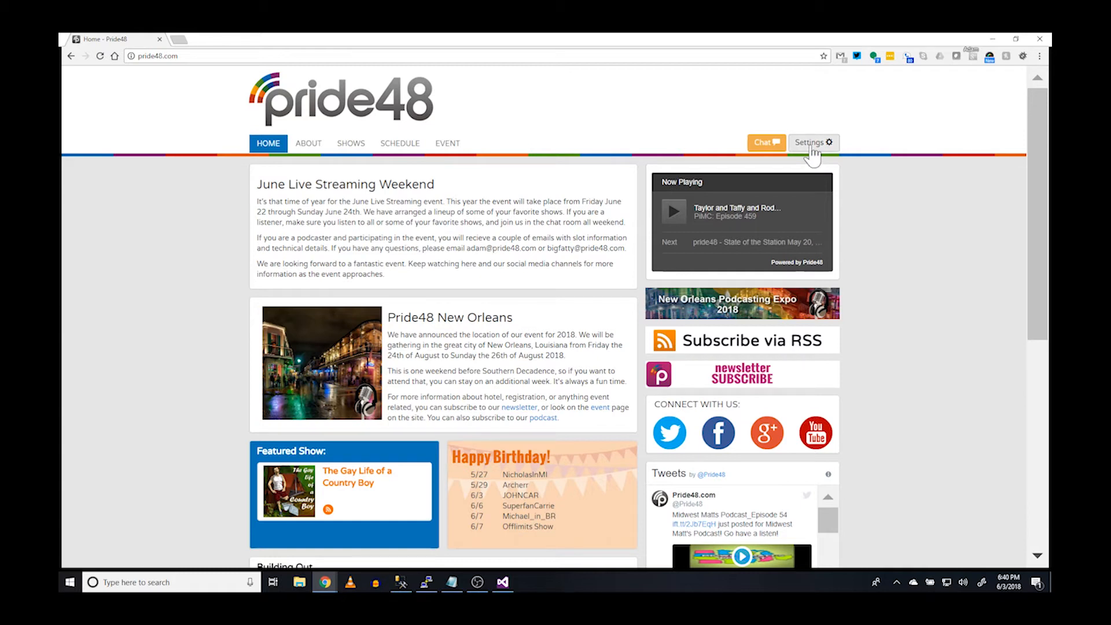
Show the account's Streaming Info & Training page with Test Stream settings: 96 kbps mp3, Icecast 2, port 8000
click(812, 148)
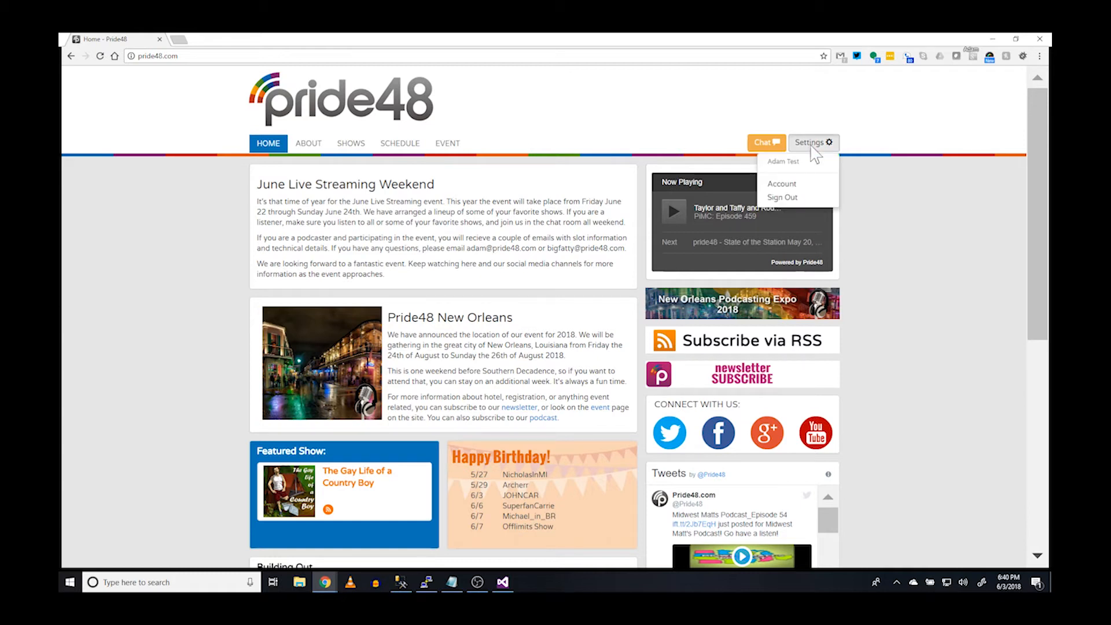
click(794, 186)
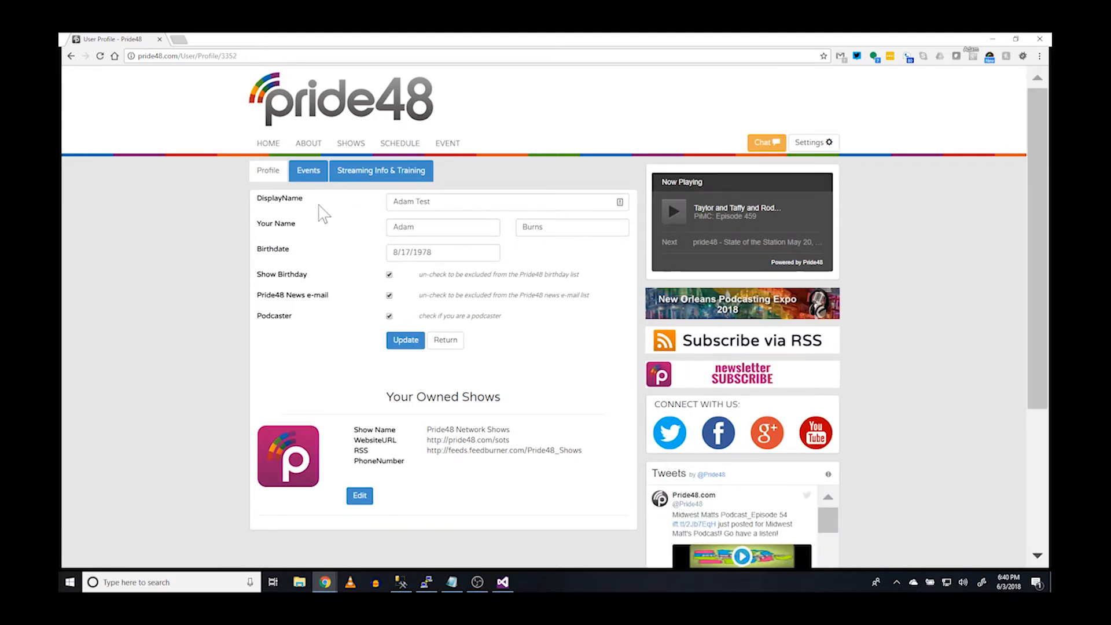
click(384, 184)
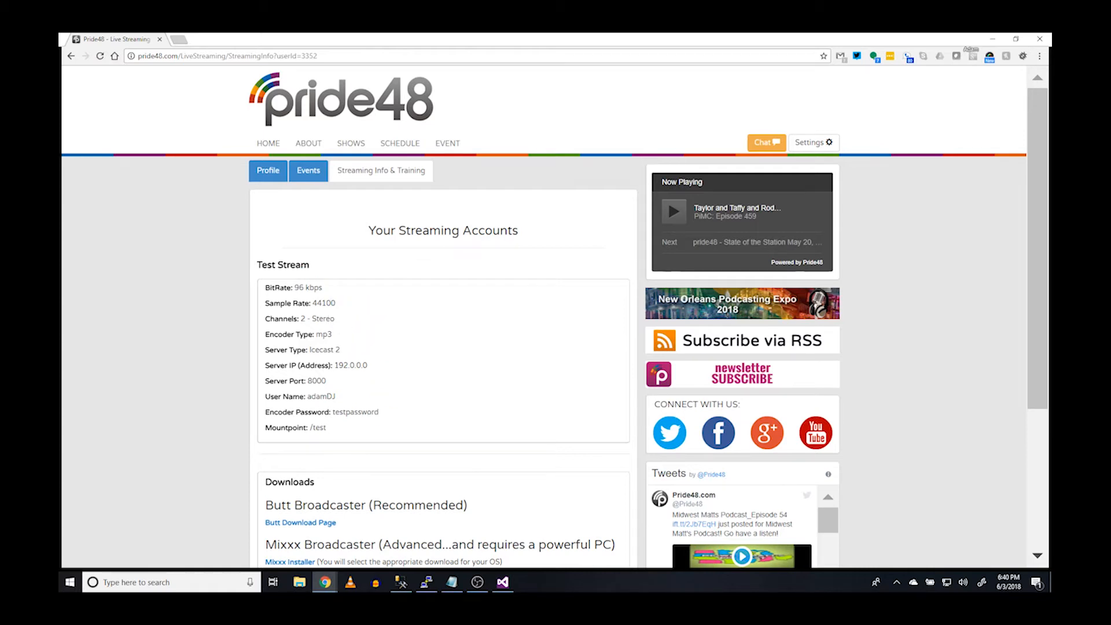
scroll(410, 397, down, 3)
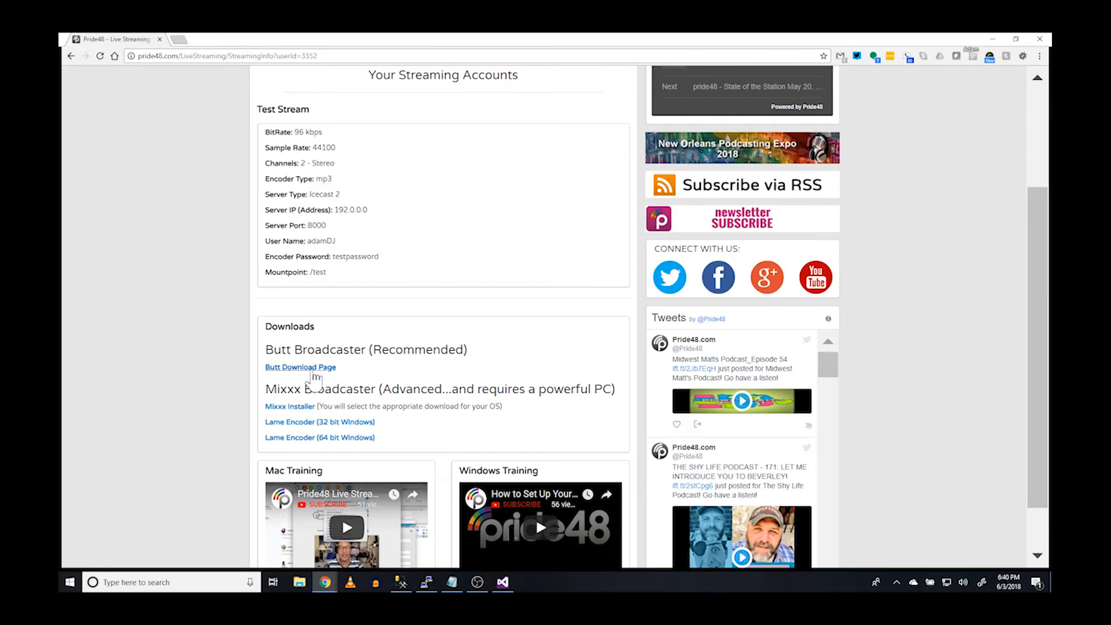
Open the 'Butt Download Page' link in a new Chrome tab and switch to it
right_click(315, 376)
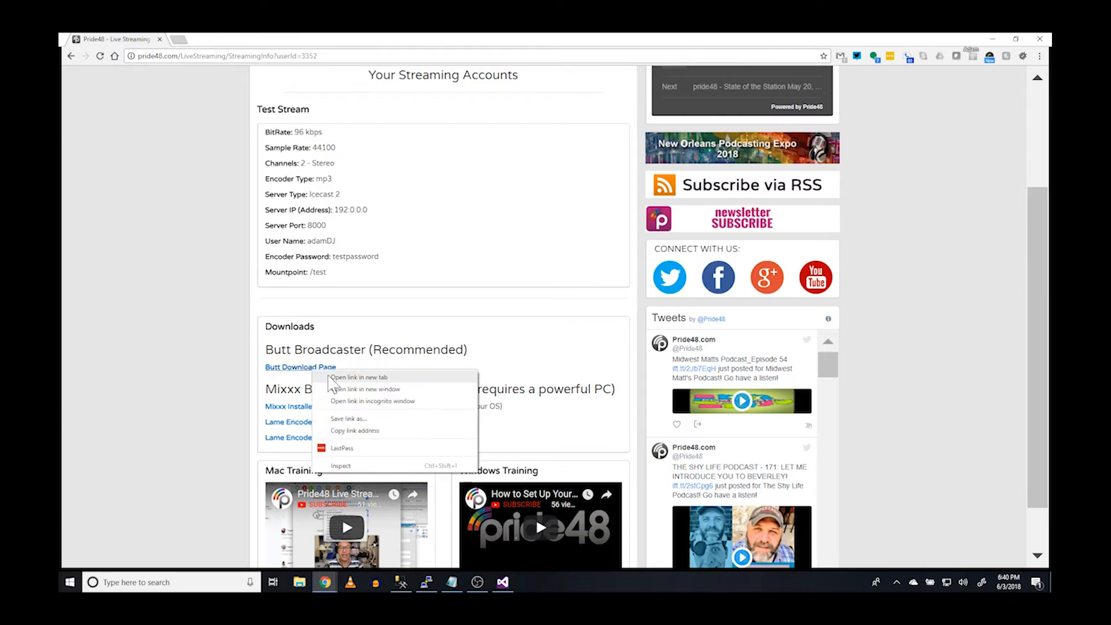
click(347, 377)
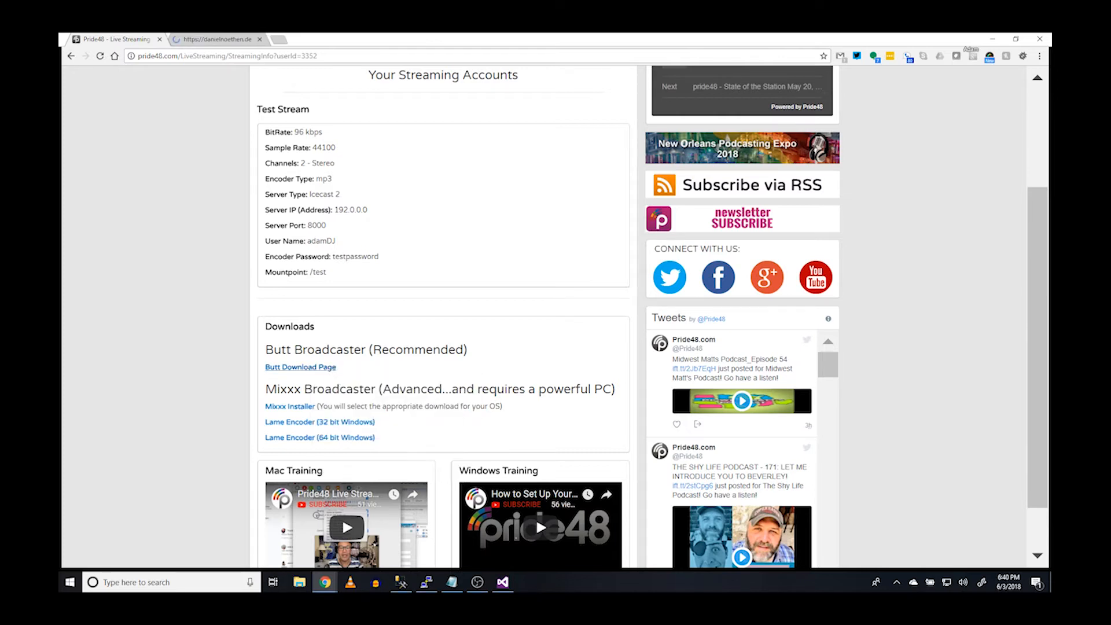
click(230, 39)
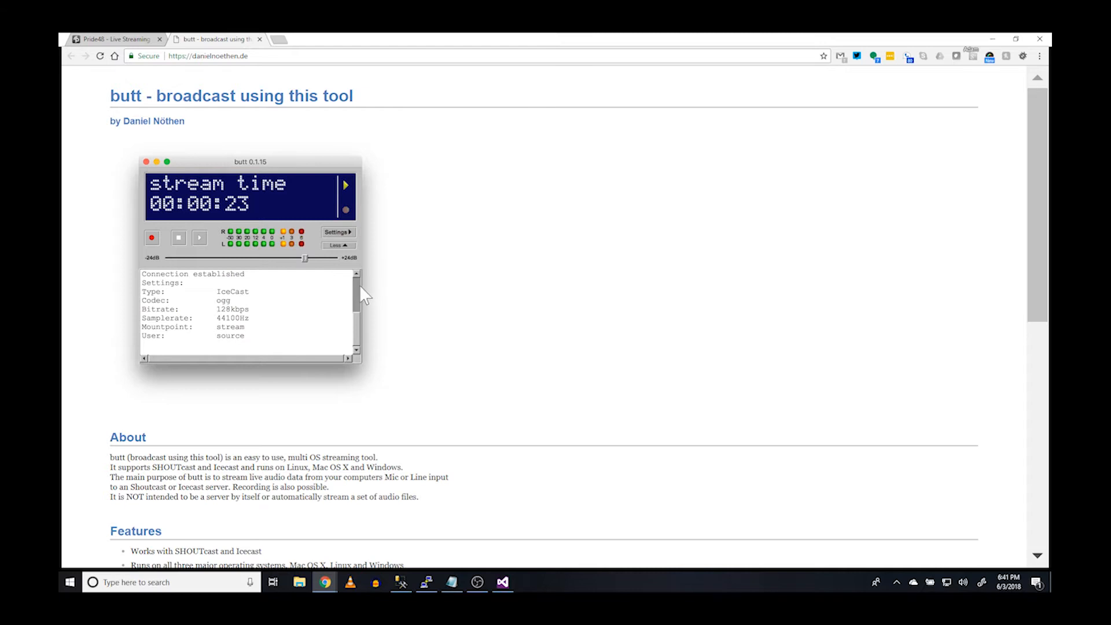
scroll(362, 290, down, 6)
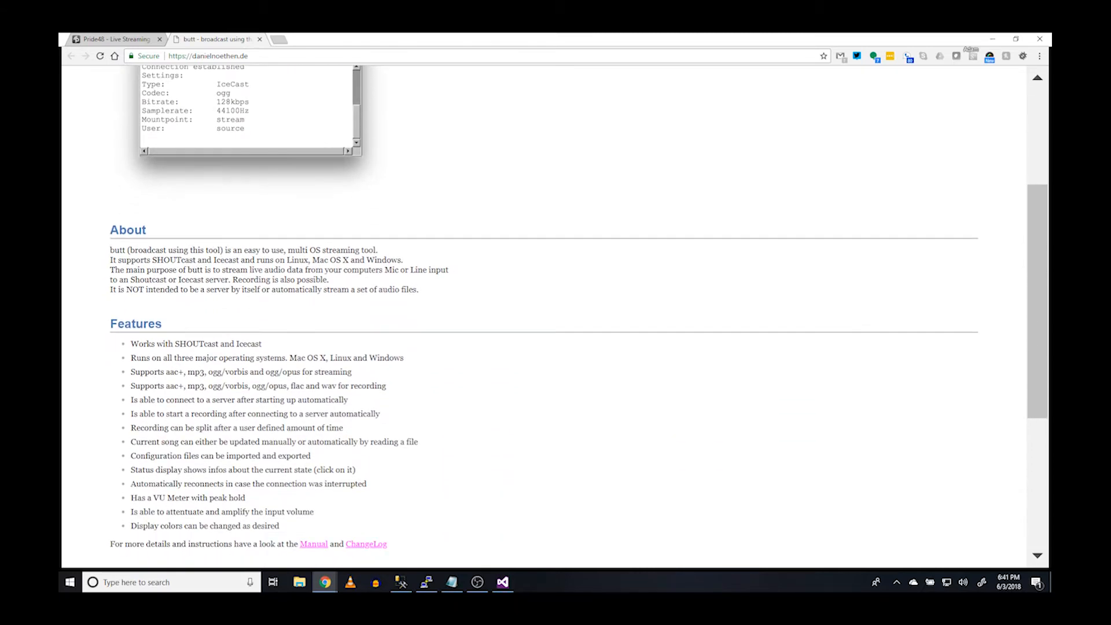
scroll(303, 355, down, 2)
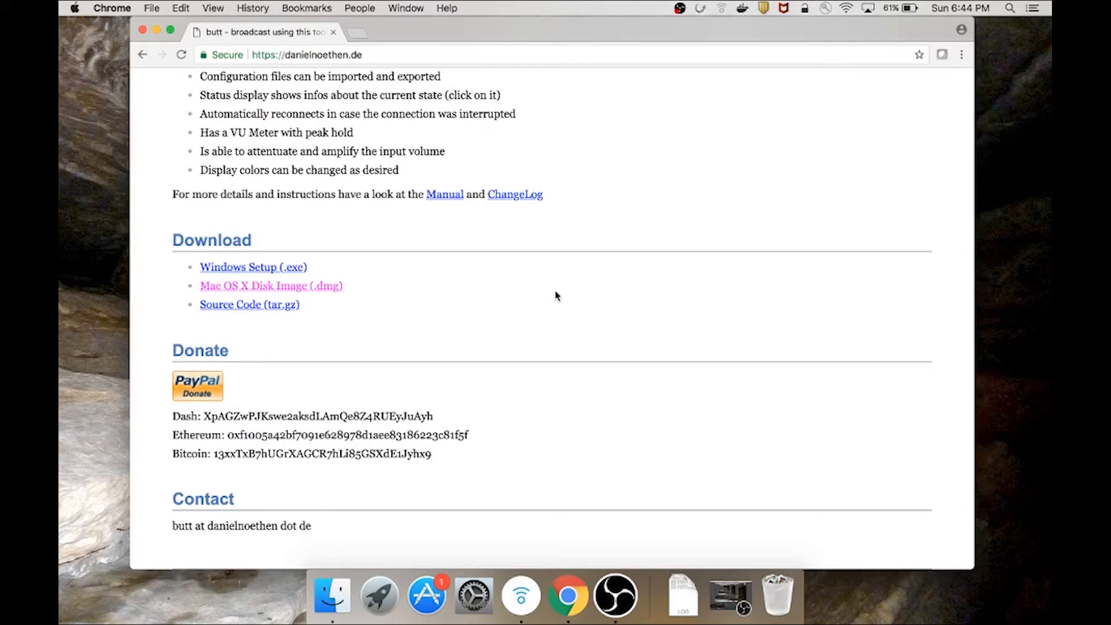
Download the Mac OS X Disk Image (.dmg), saved as butt-0.1.16 (1).dmg
click(325, 288)
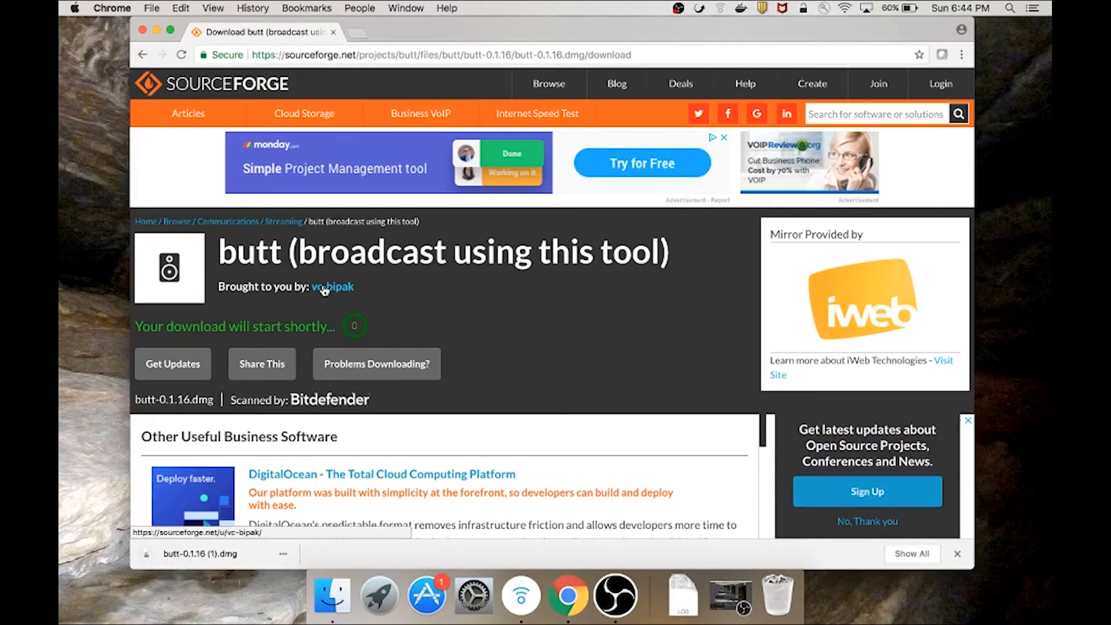
Mount the butt 0.1.16 disk image and drag the butt app onto the Applications shortcut
click(239, 560)
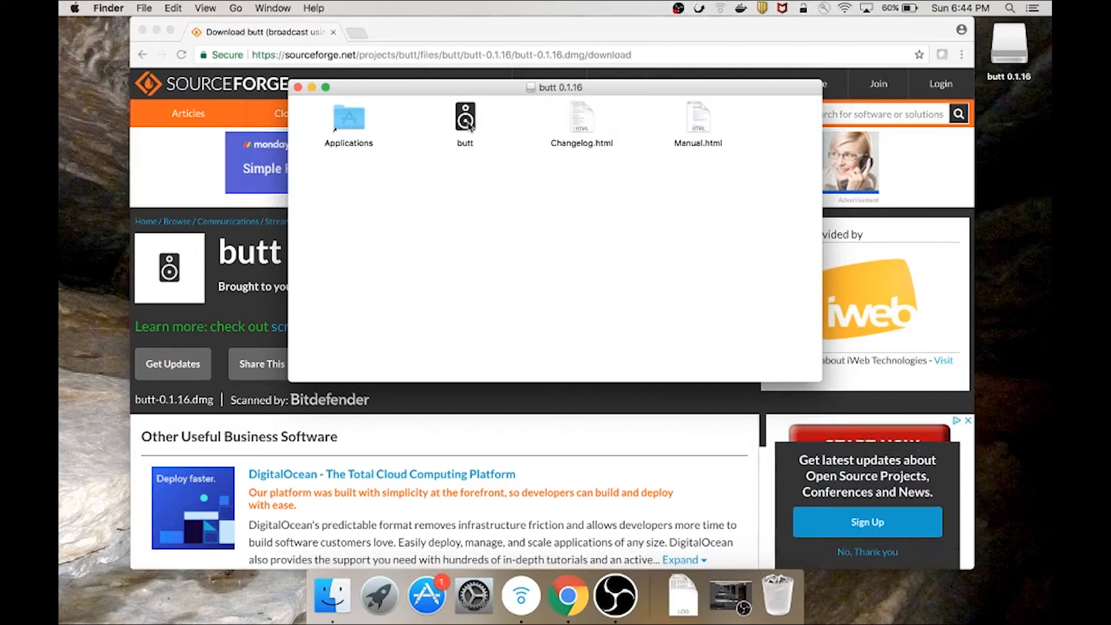
click(470, 126)
drag(470, 126, 349, 132)
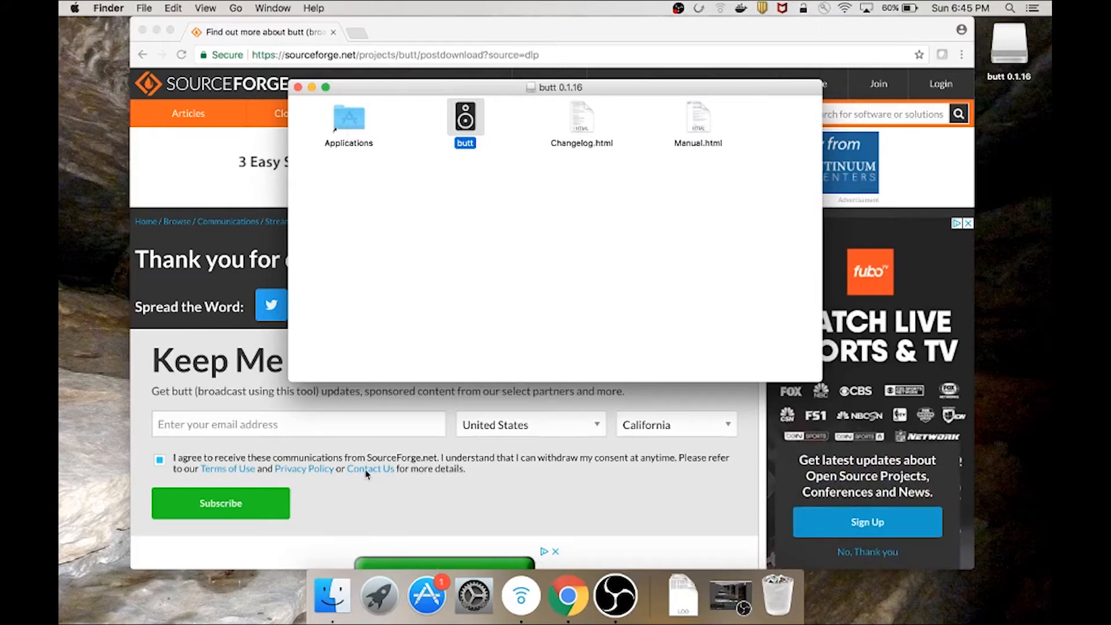
Search Launchpad for 'bu' and launch butt, which triggers the unidentified-developer warning
click(379, 597)
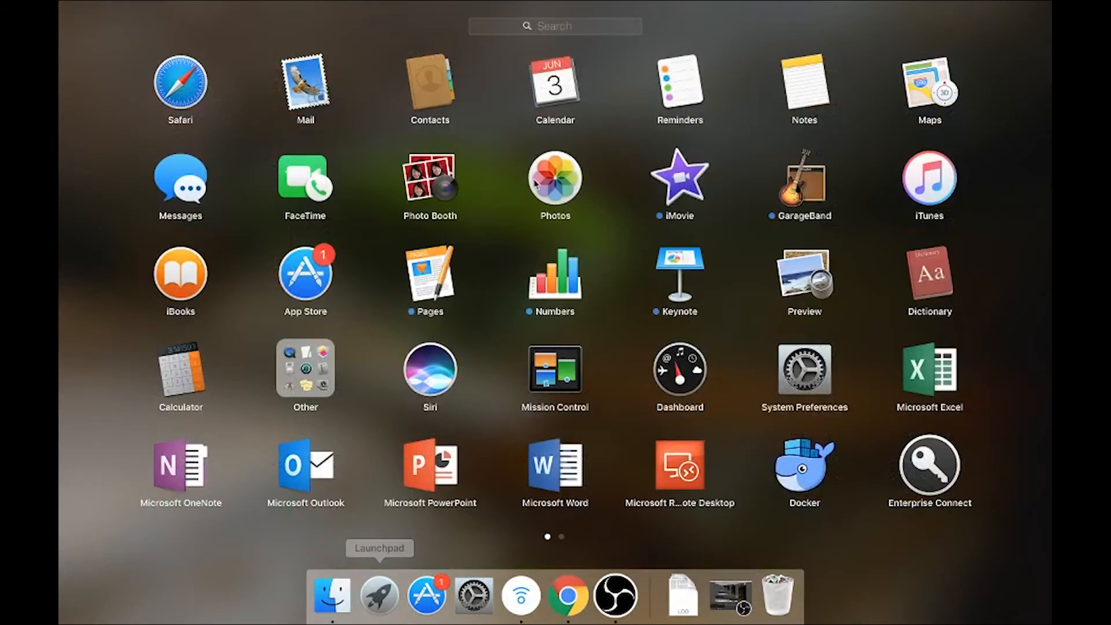
click(562, 30)
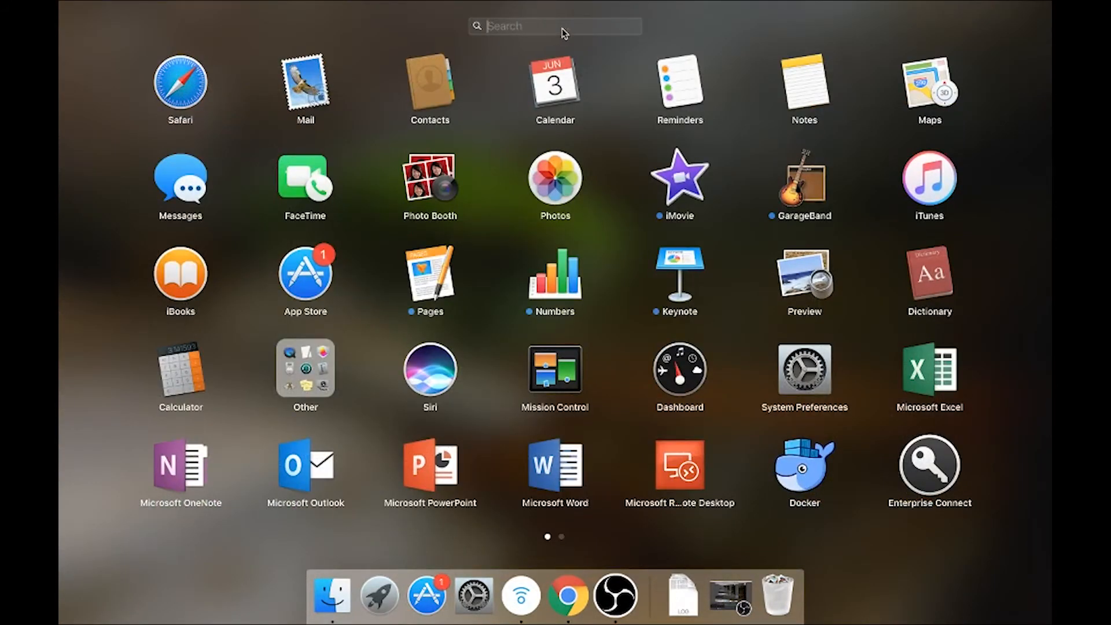
text(bu)
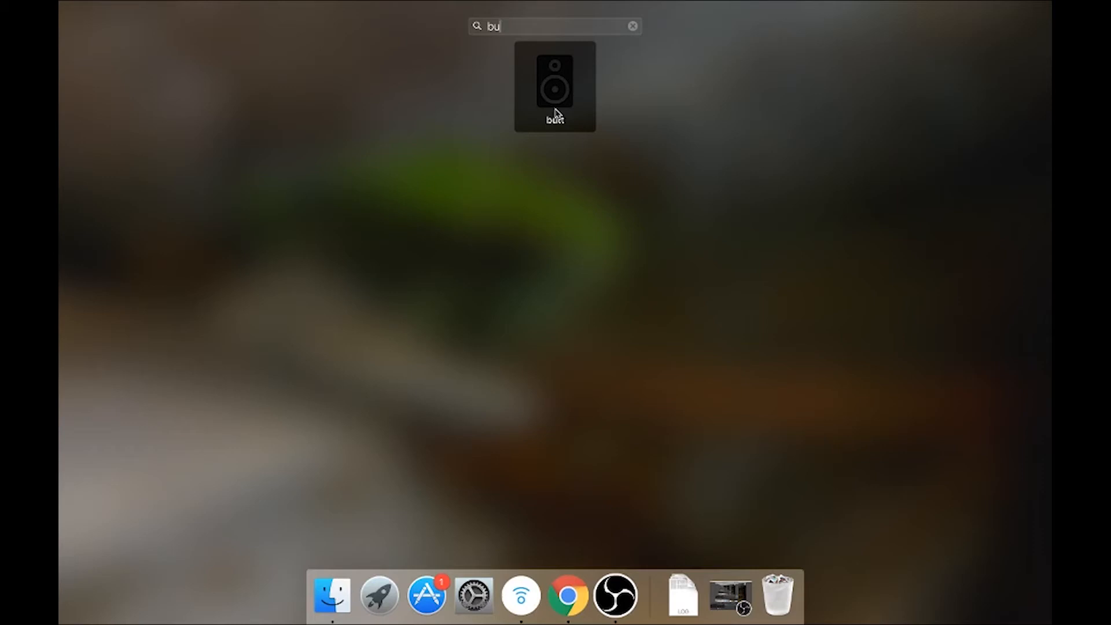
click(555, 87)
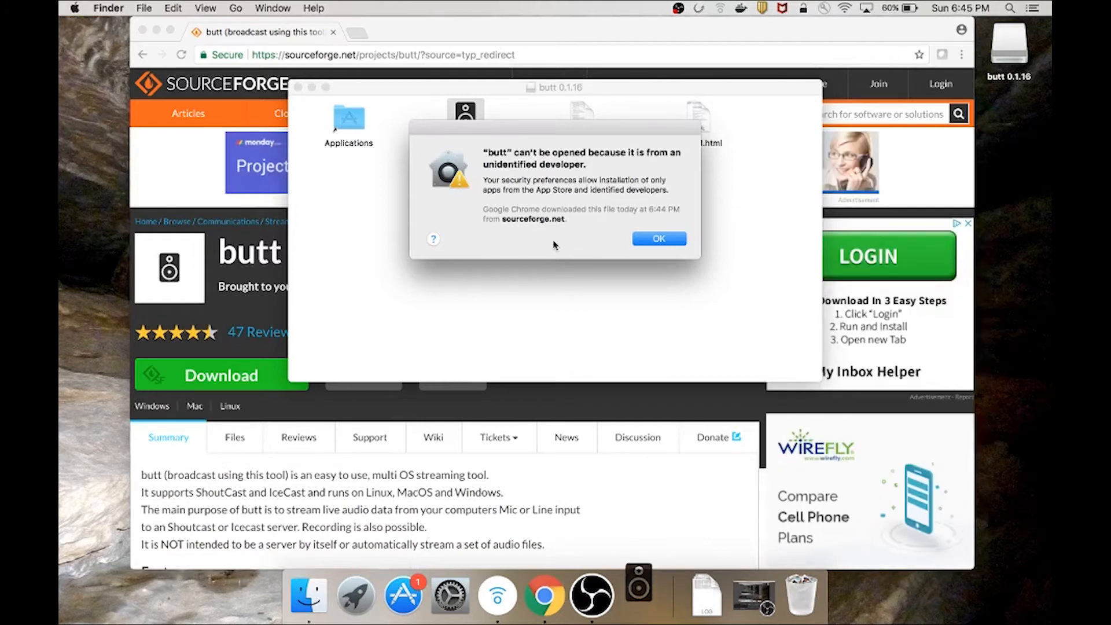
Dismiss the warning, then open butt from Finder's context menu and confirm the security prompt
click(641, 241)
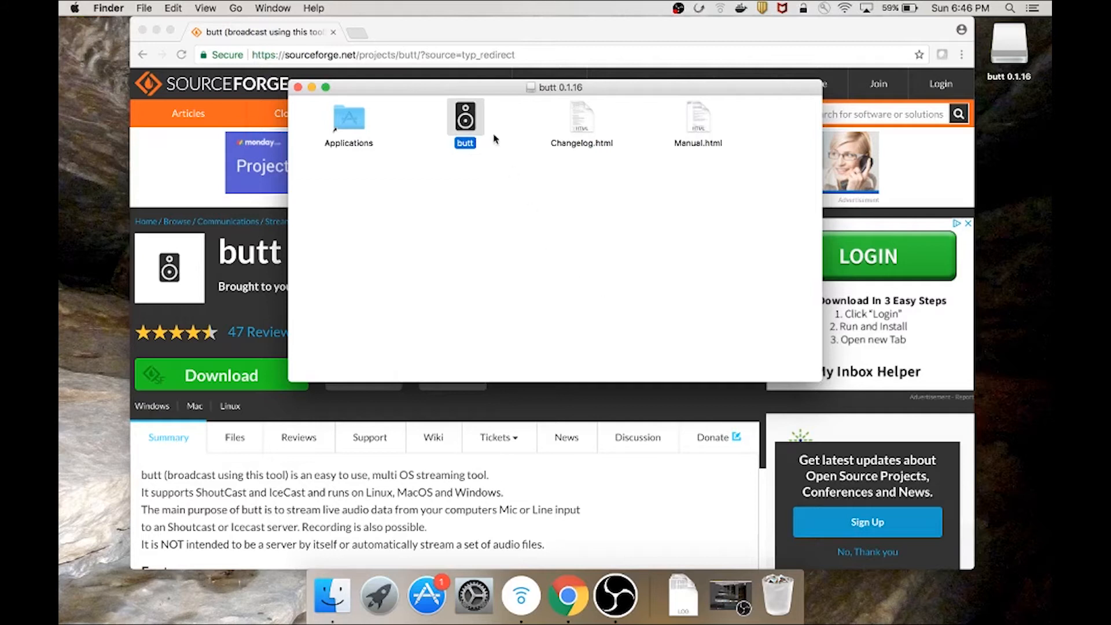
right_click(469, 118)
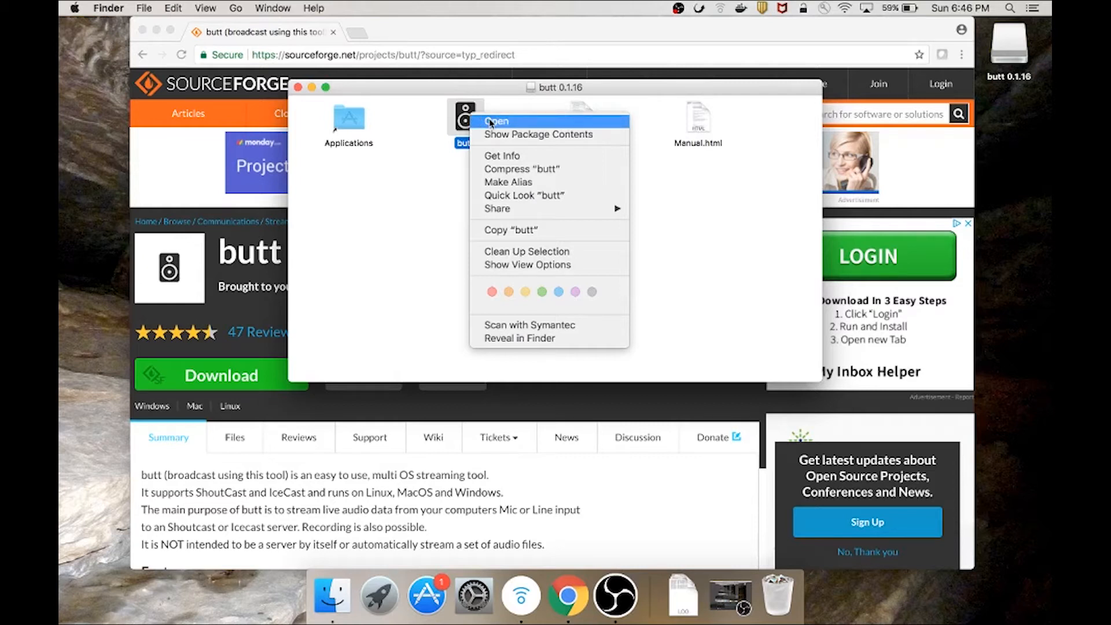
click(490, 122)
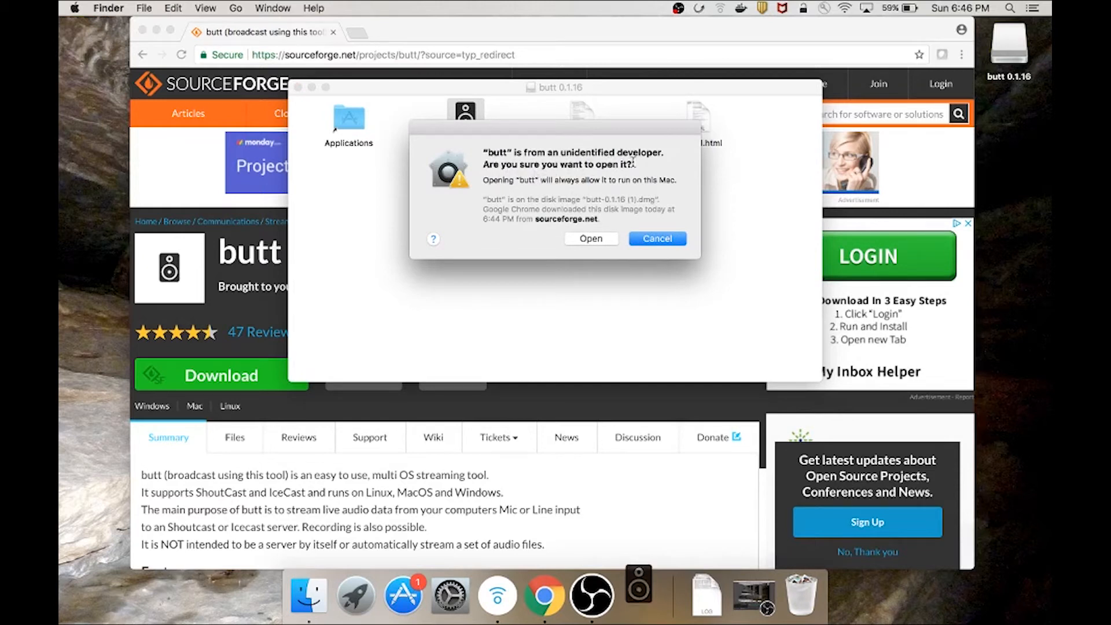
click(591, 239)
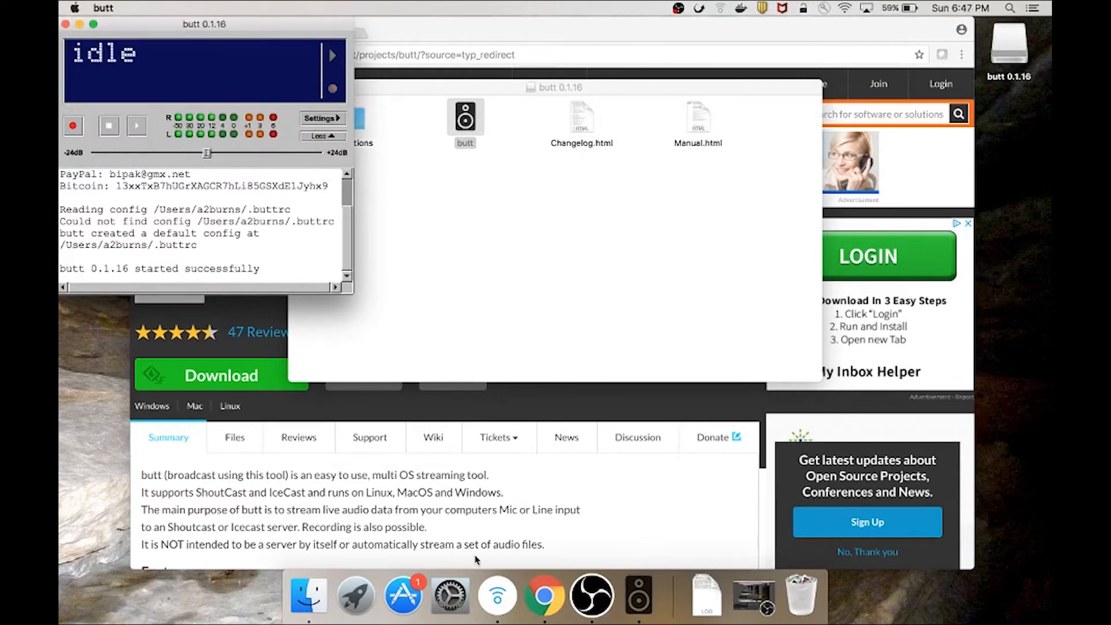
Launch butt from a Launchpad search for 'butt' and dismiss its security confirmation
click(355, 598)
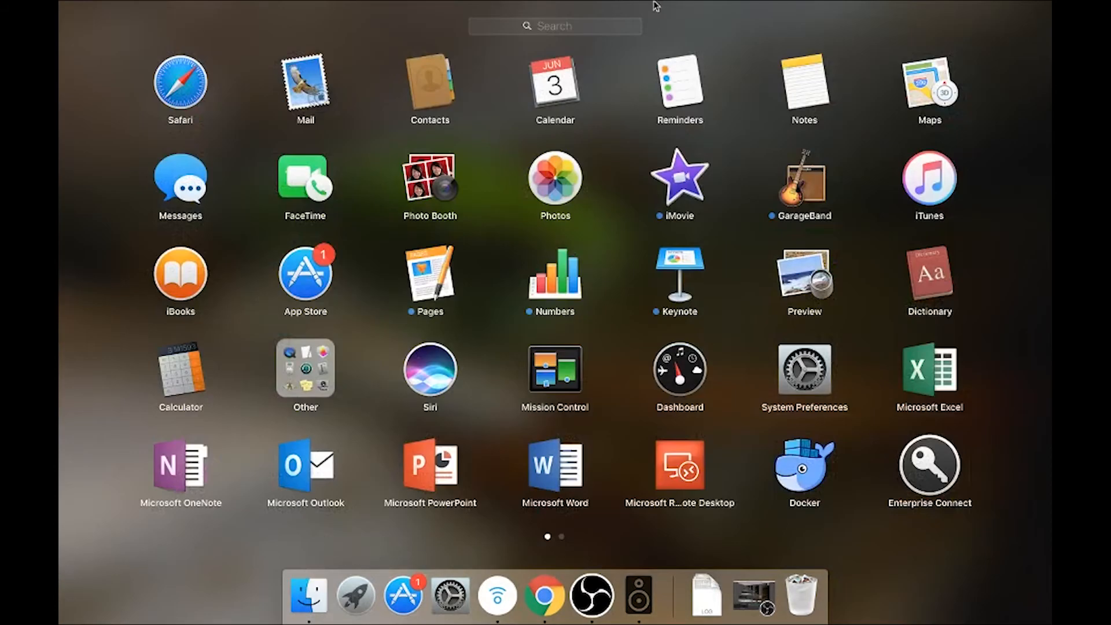
click(610, 28)
text(butt)
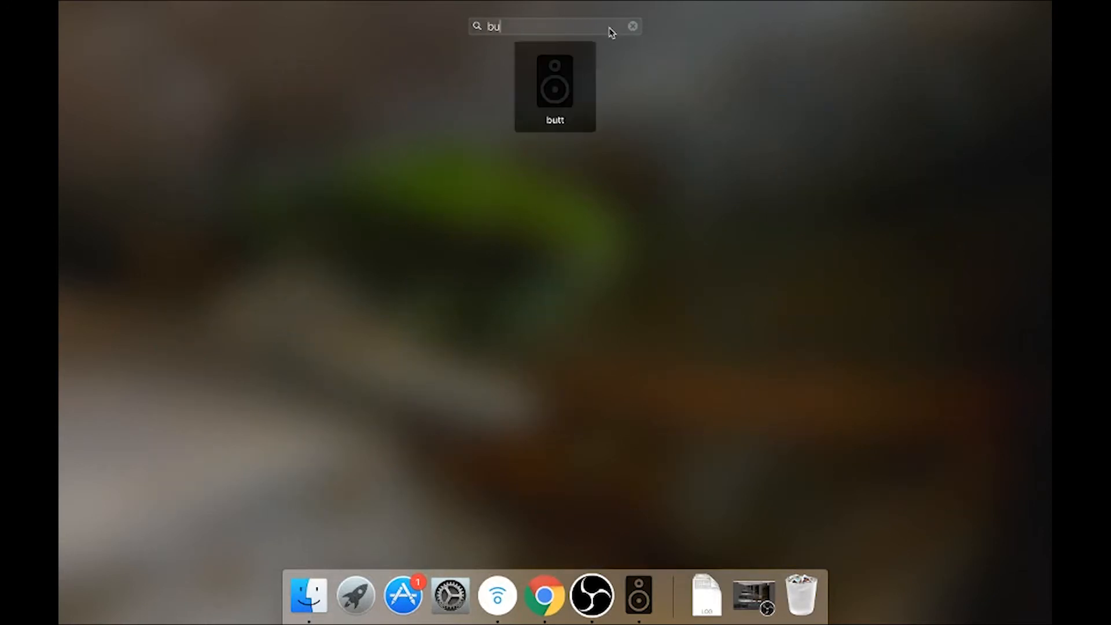
click(554, 81)
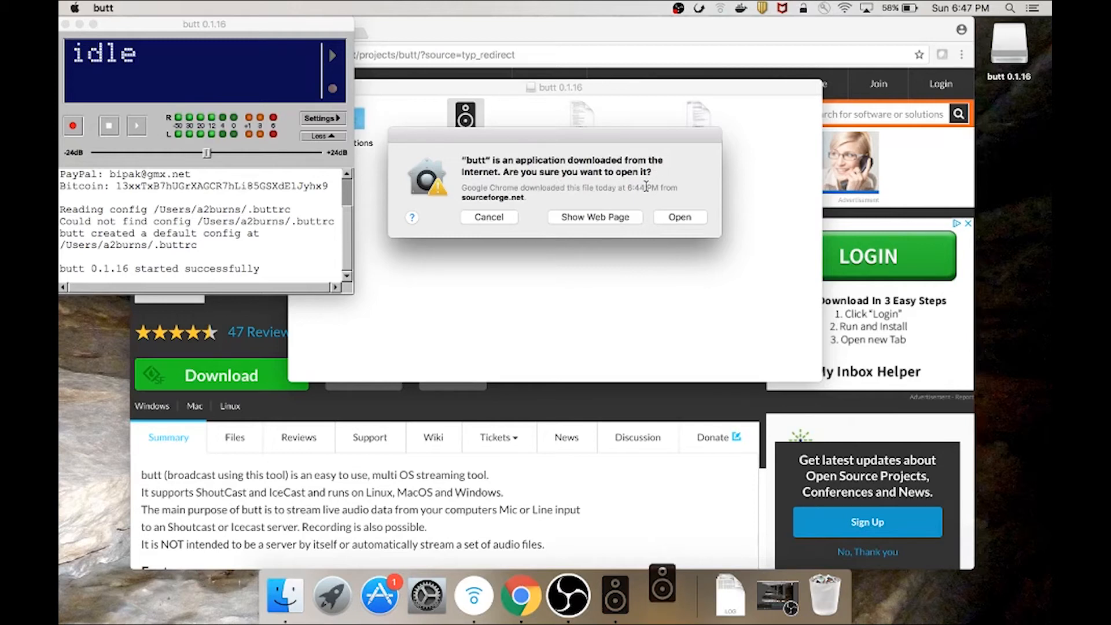
click(680, 217)
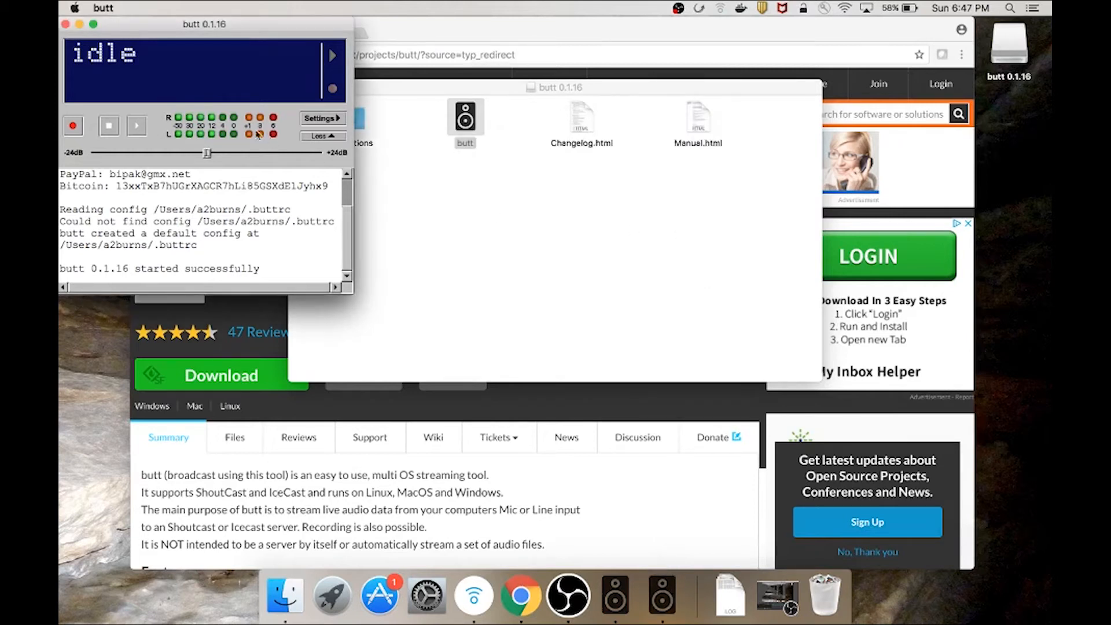
Quit butt and relaunch it from a Launchpad search for 'butt'
click(66, 24)
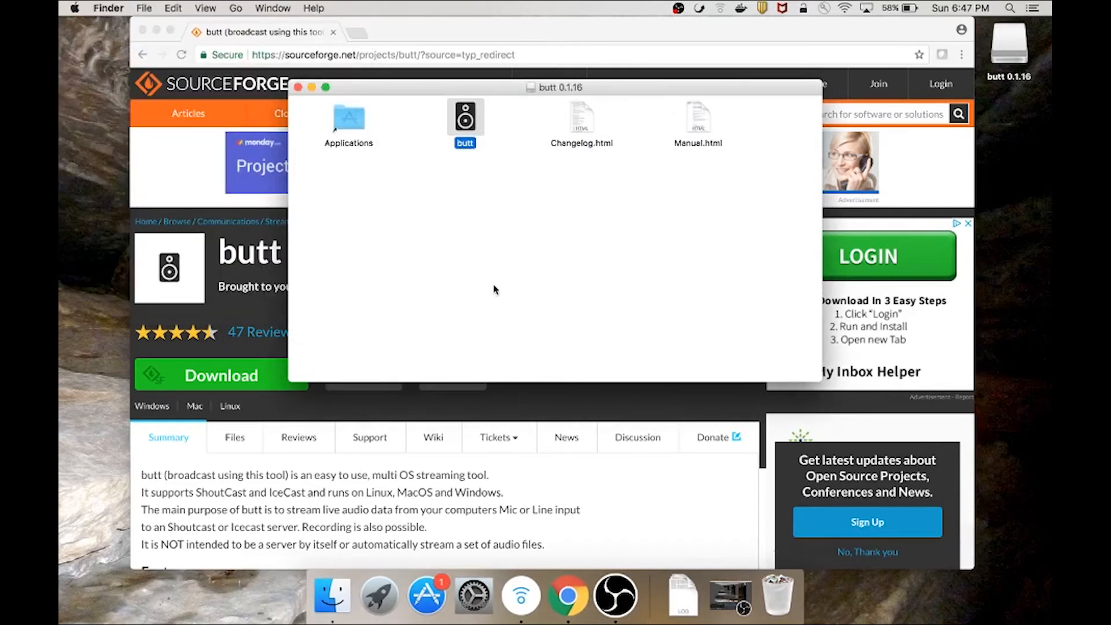
click(380, 596)
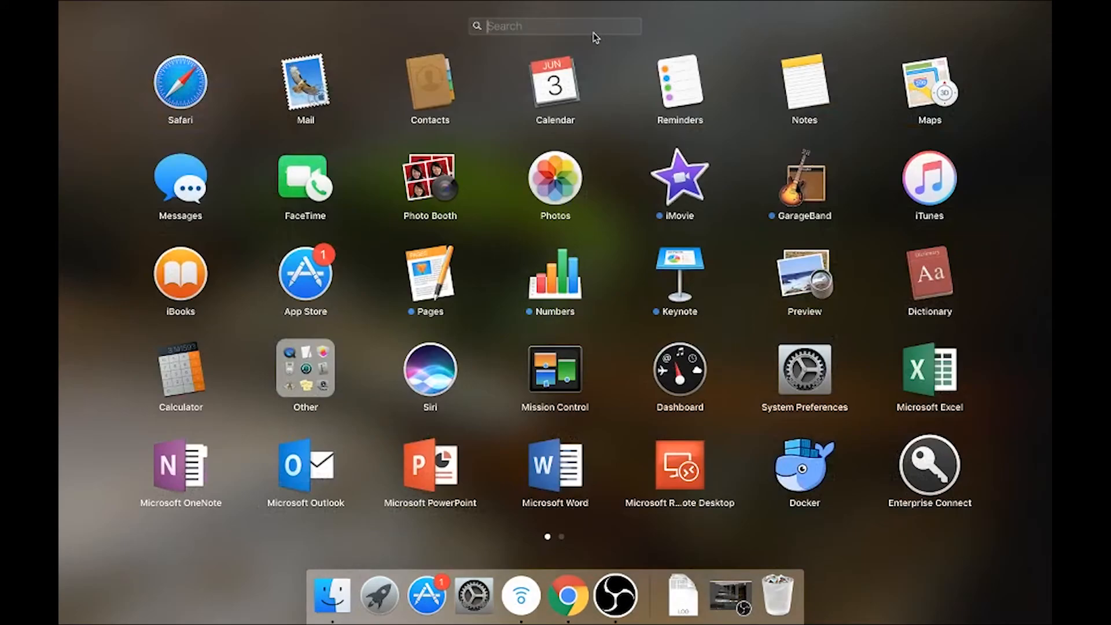
text(butt)
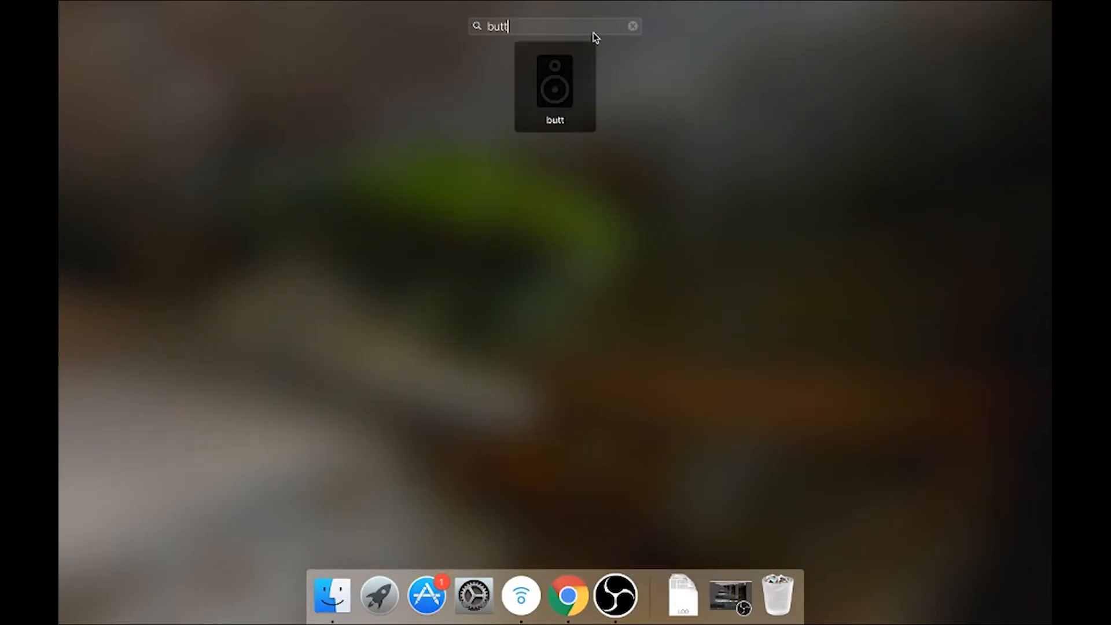
click(580, 85)
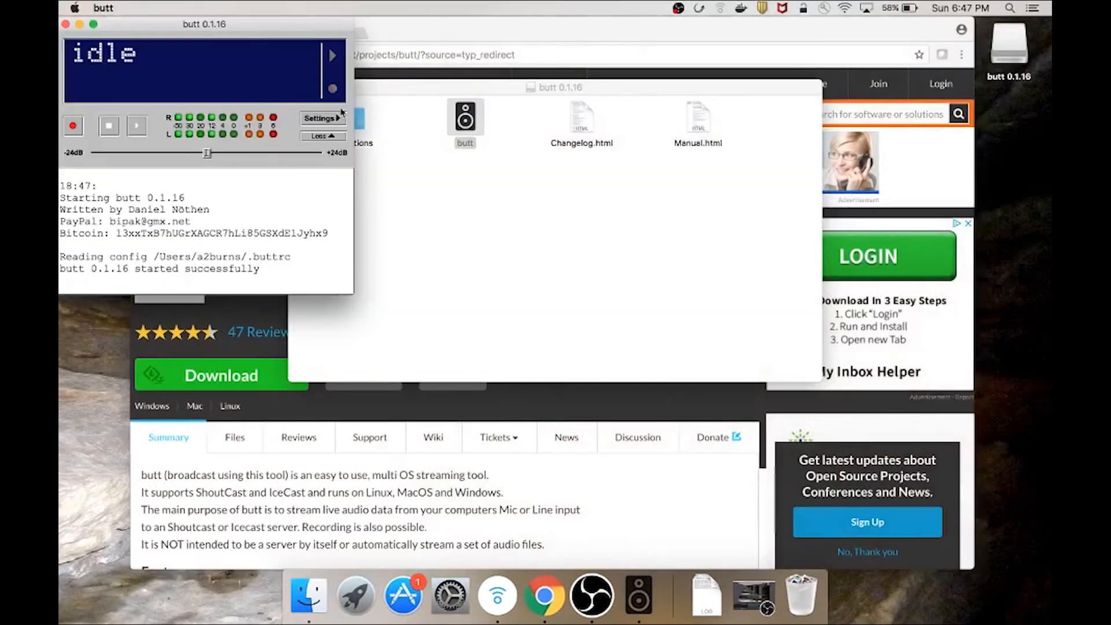
Center the butt window and close the SourceForge browser and butt 0.1.16 disk windows
drag(239, 25, 387, 120)
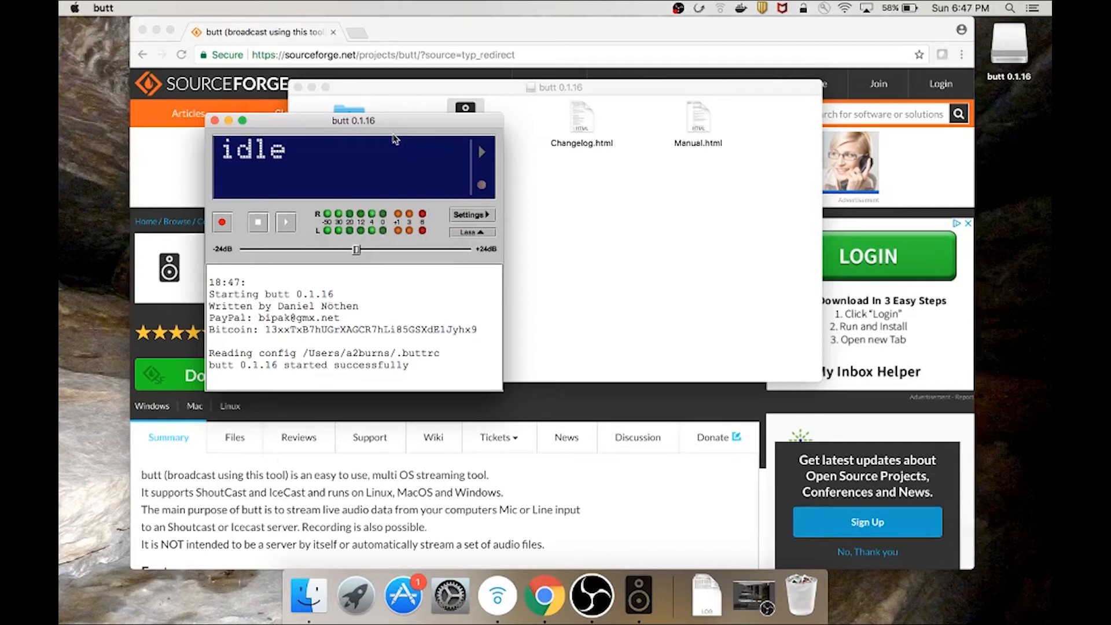
click(143, 31)
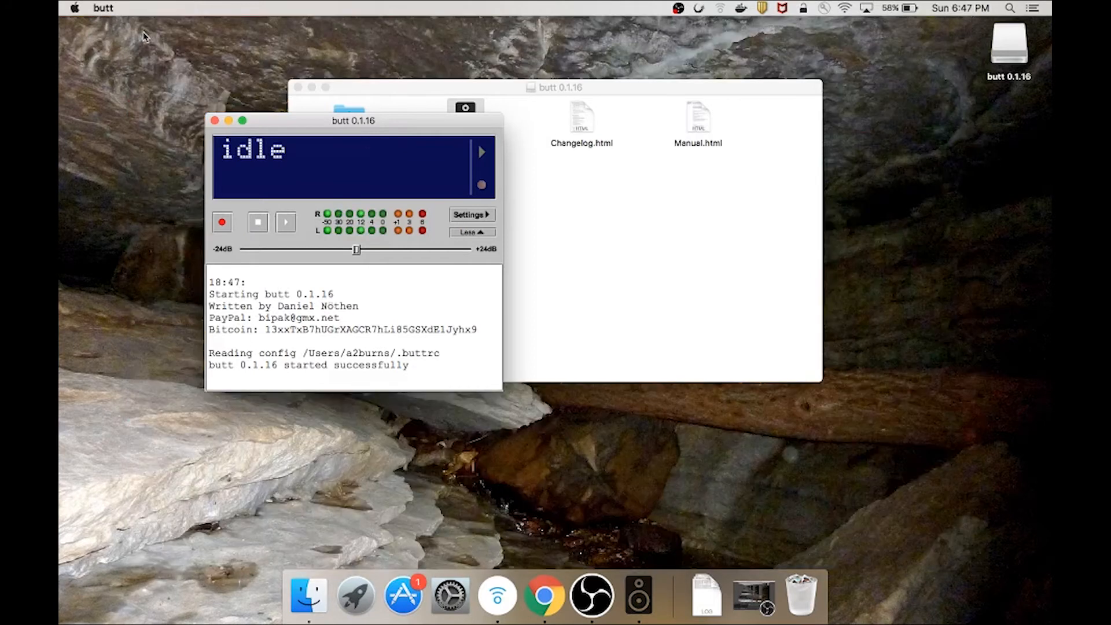
click(369, 90)
click(298, 87)
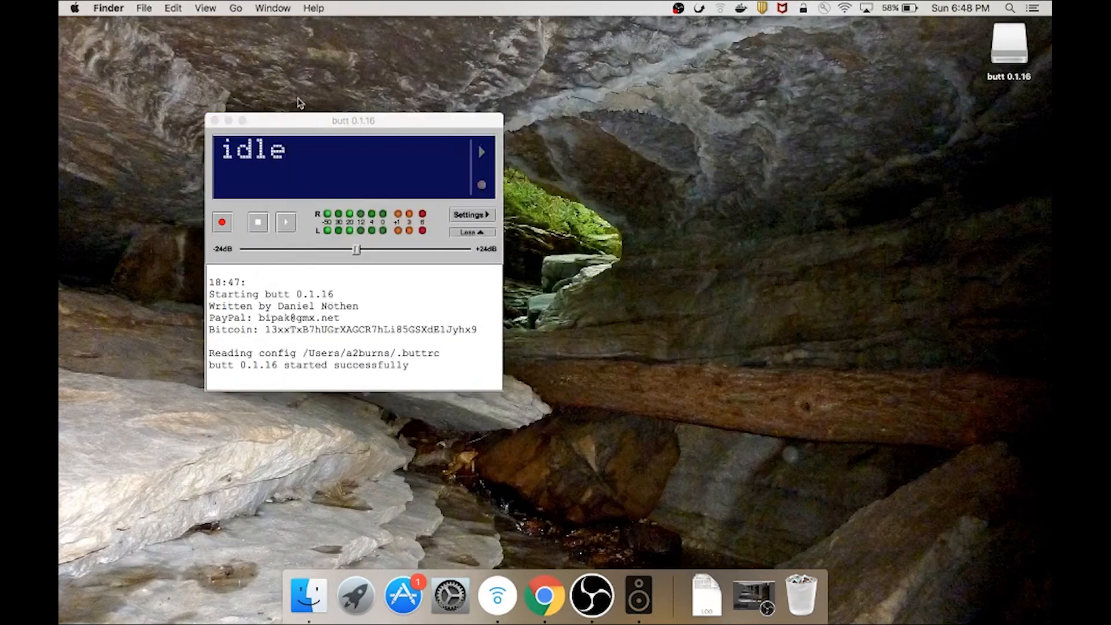
drag(313, 127, 365, 124)
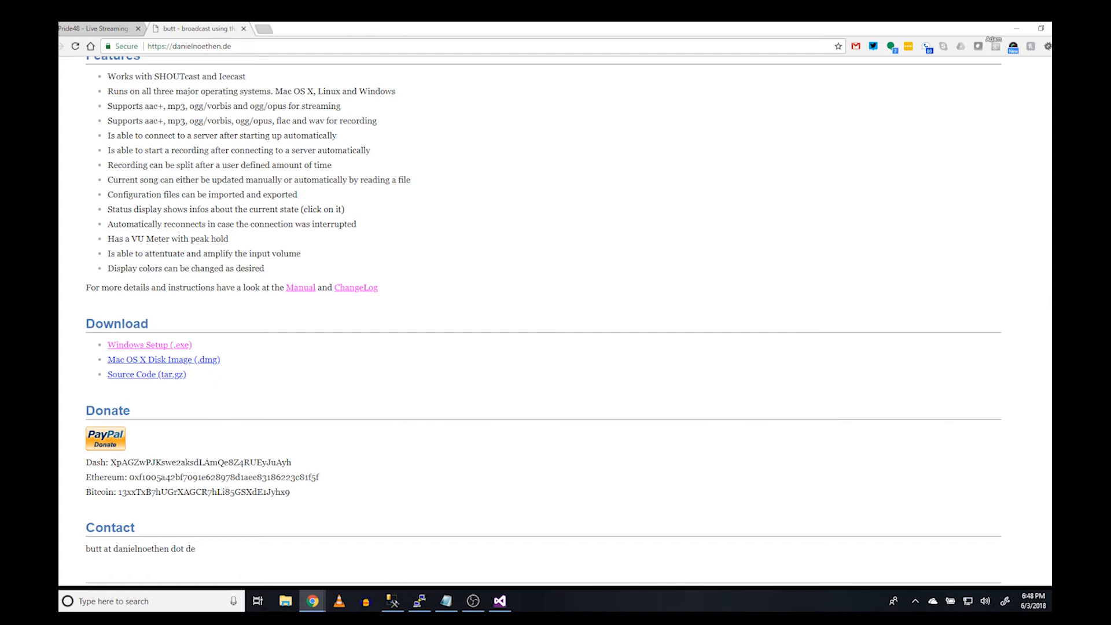
Download butt-0.1.16-setup.exe from the Windows Setup (.exe) link and run it
click(167, 343)
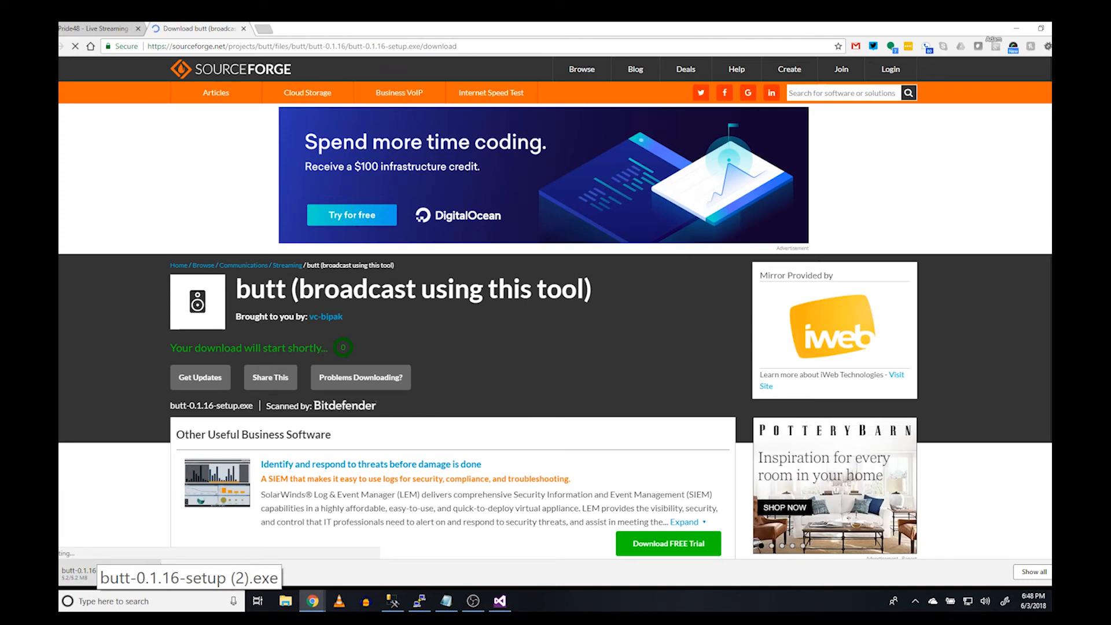
click(78, 573)
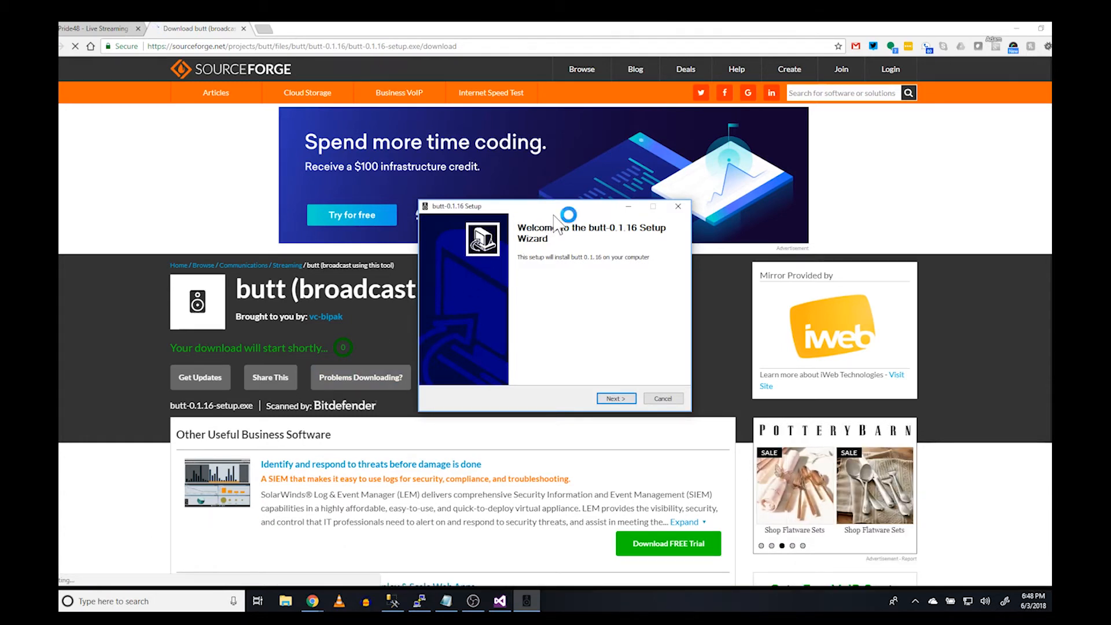
Install butt 0.1.16 with the default components and folder, without showing the readme
click(614, 400)
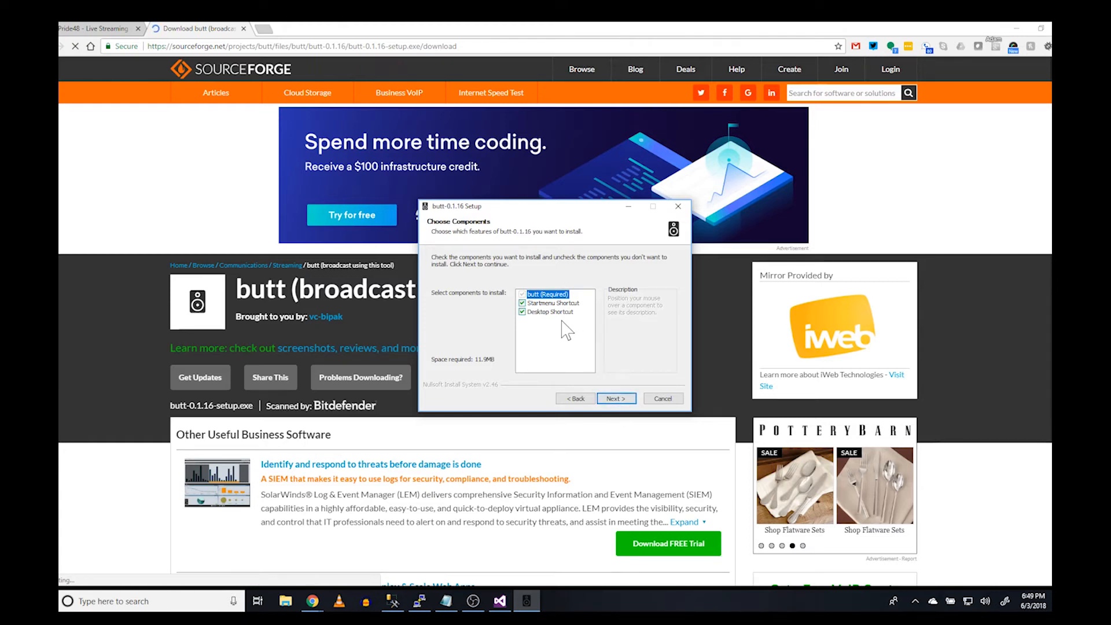
click(625, 404)
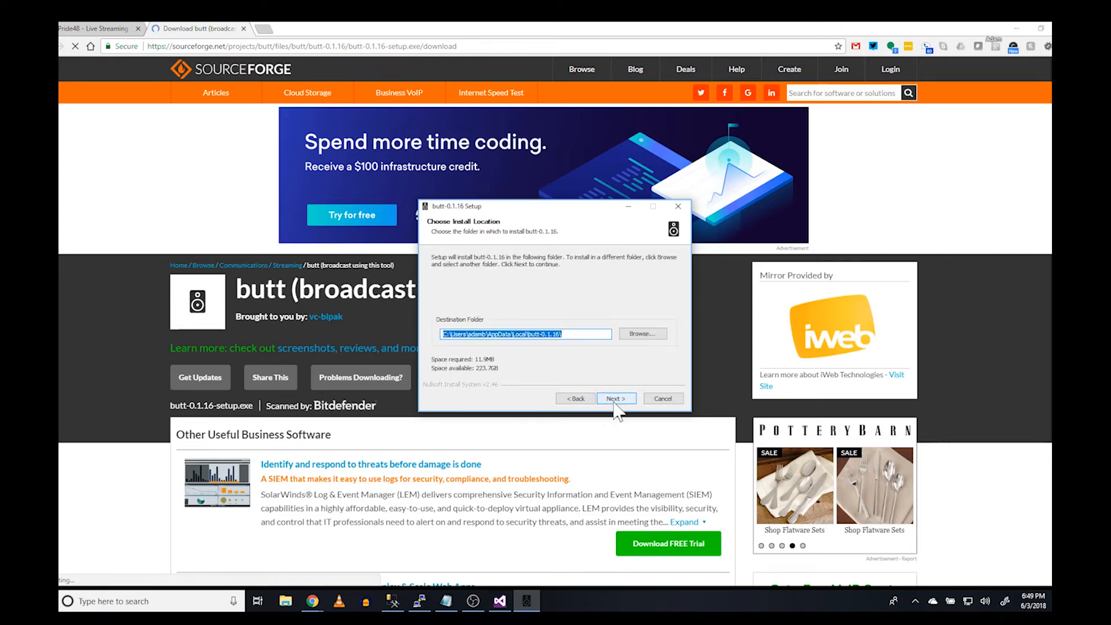
click(615, 400)
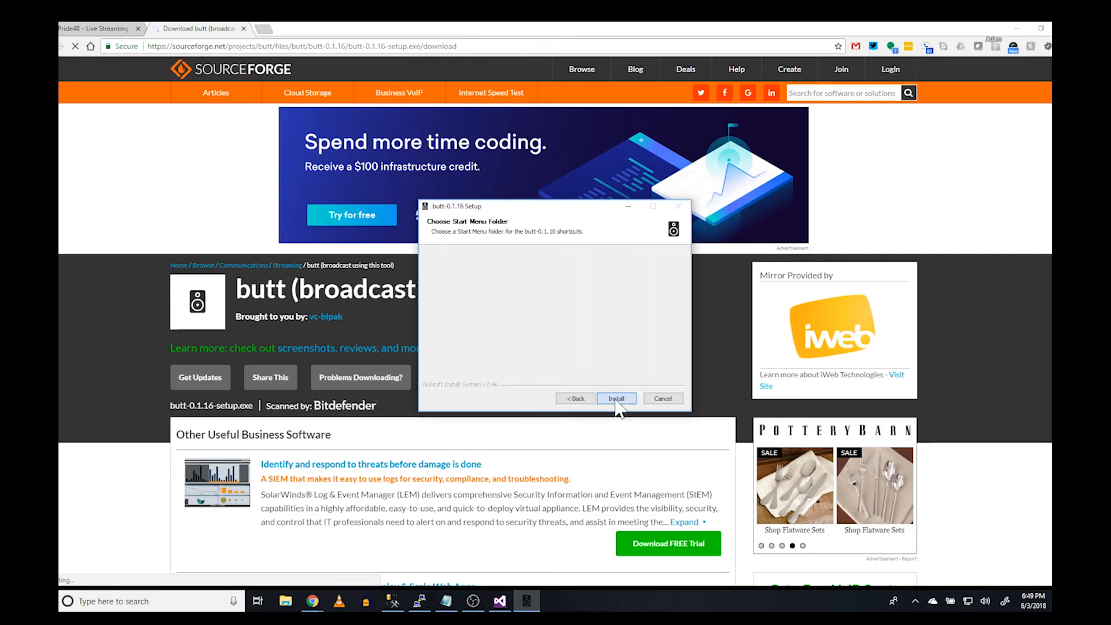
click(616, 400)
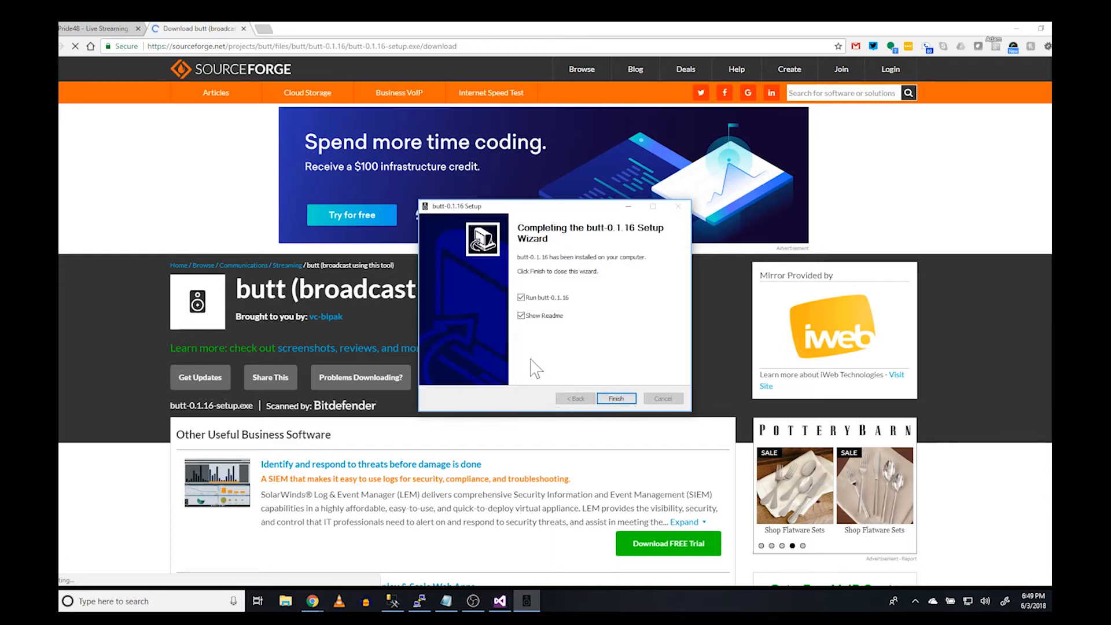
click(522, 316)
click(631, 399)
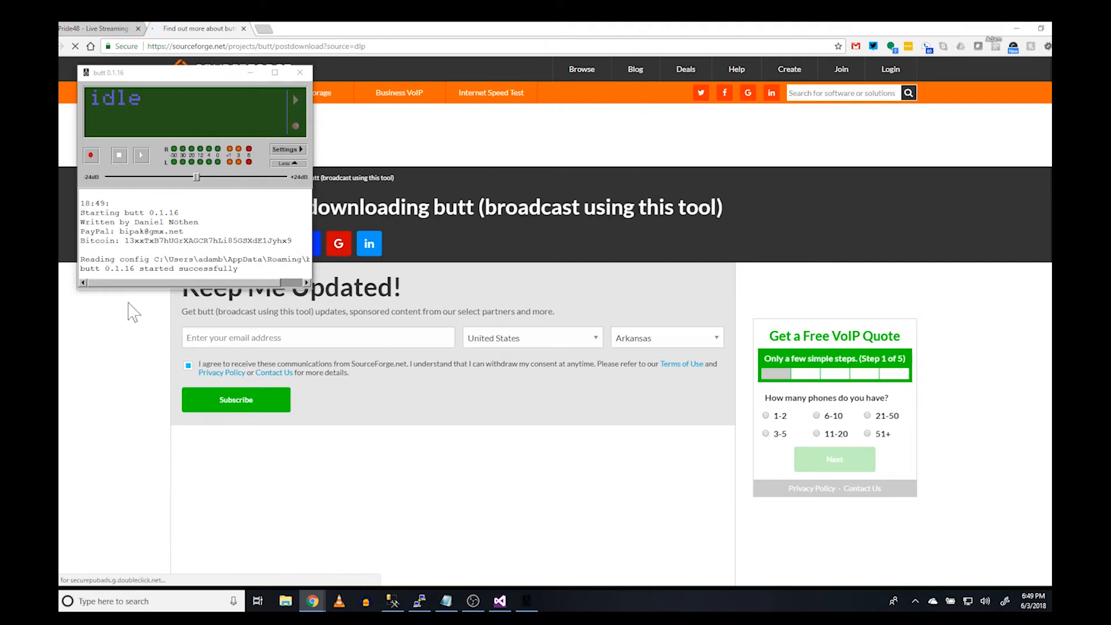
Center the butt window on screen and nudge the input gain slightly higher
drag(185, 77, 521, 219)
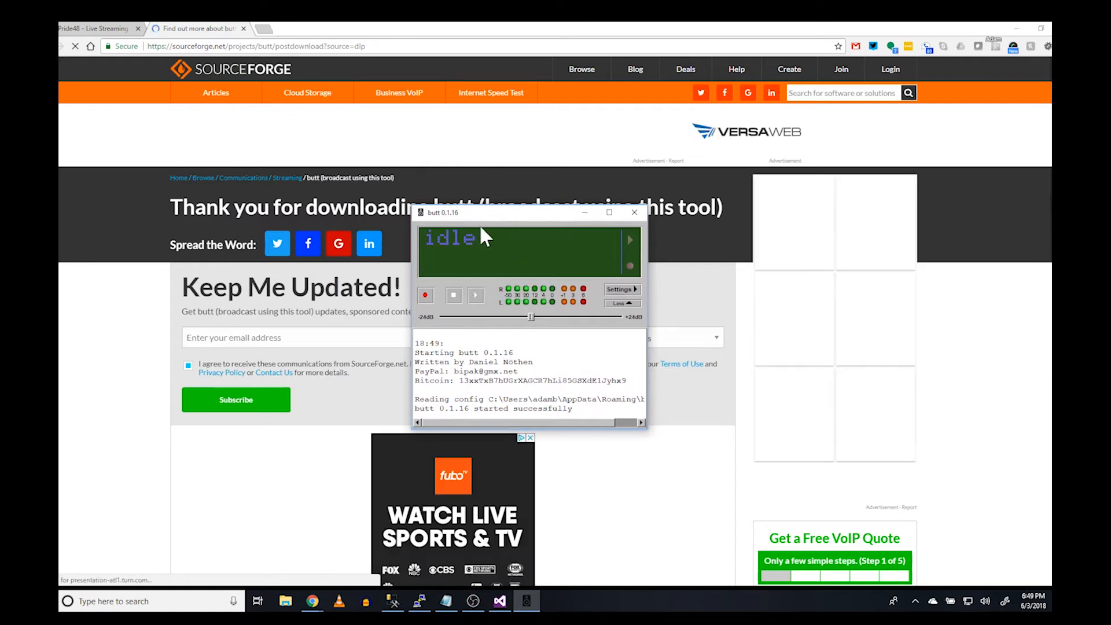
drag(482, 219, 497, 237)
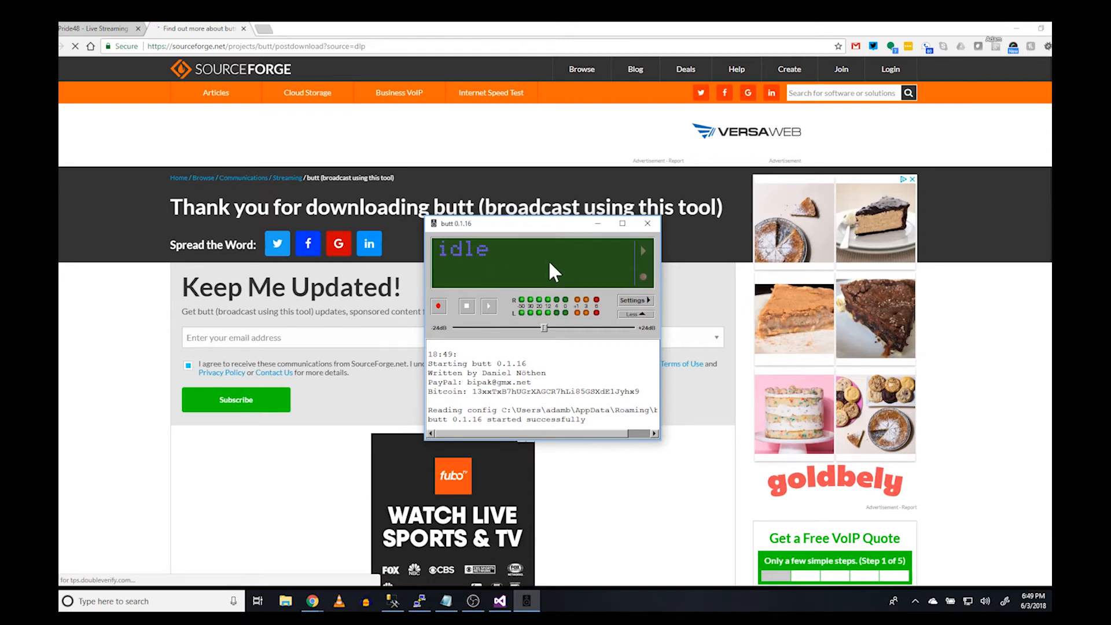
drag(500, 242, 478, 226)
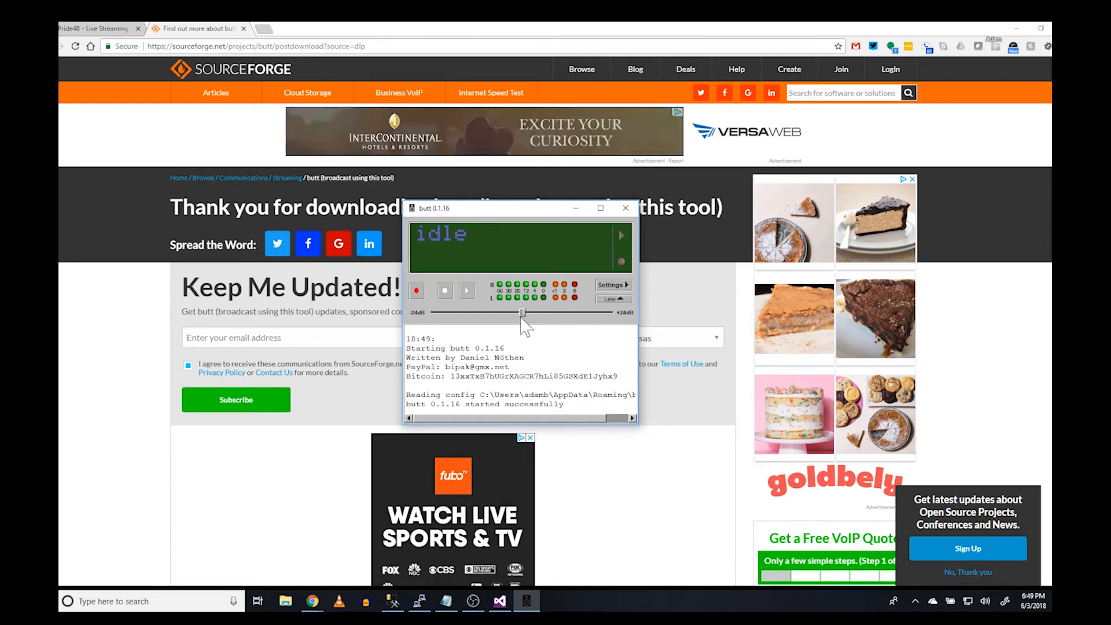
mouse_move(522, 315)
mouse_down()
mouse_move(549, 319)
mouse_move(533, 314)
mouse_up()
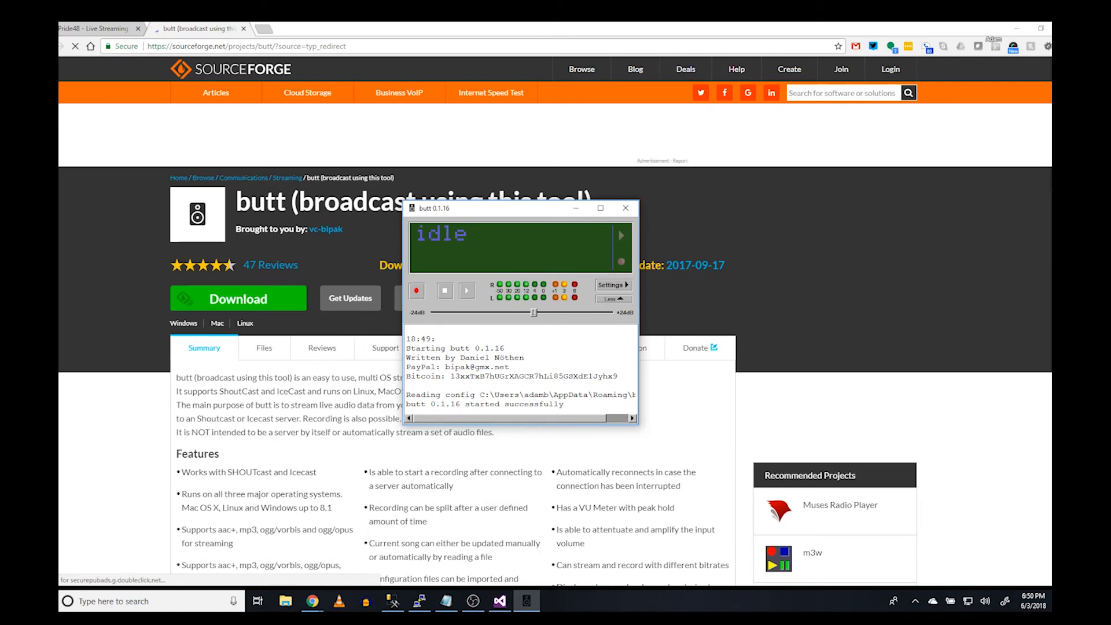
Bring up the Pride48 streaming accounts page with the butt window positioned over it
click(105, 30)
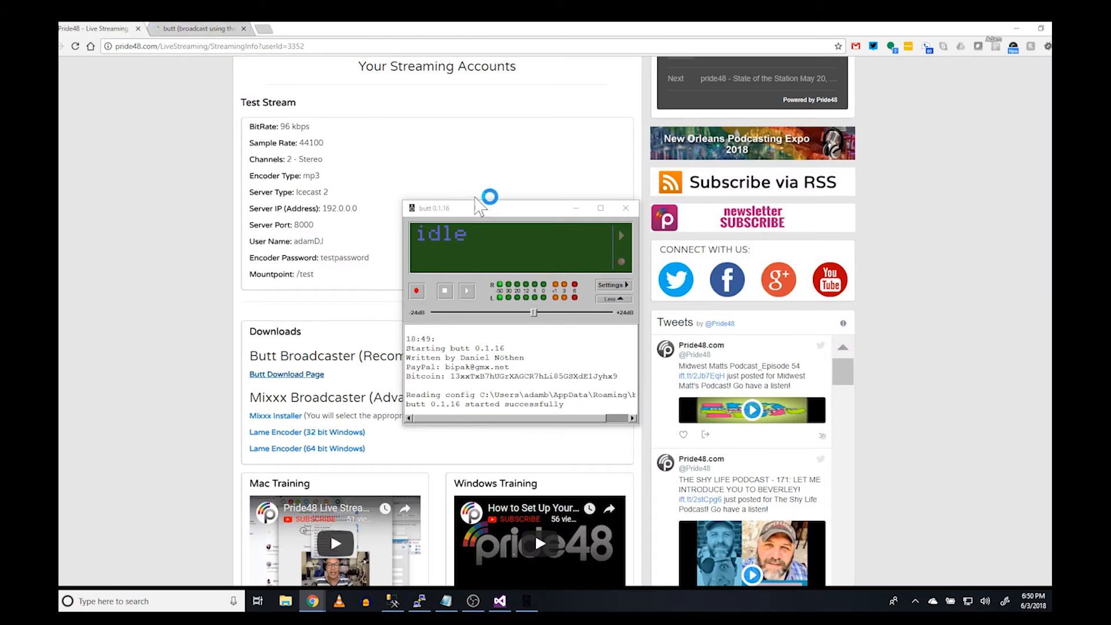
drag(503, 208, 741, 186)
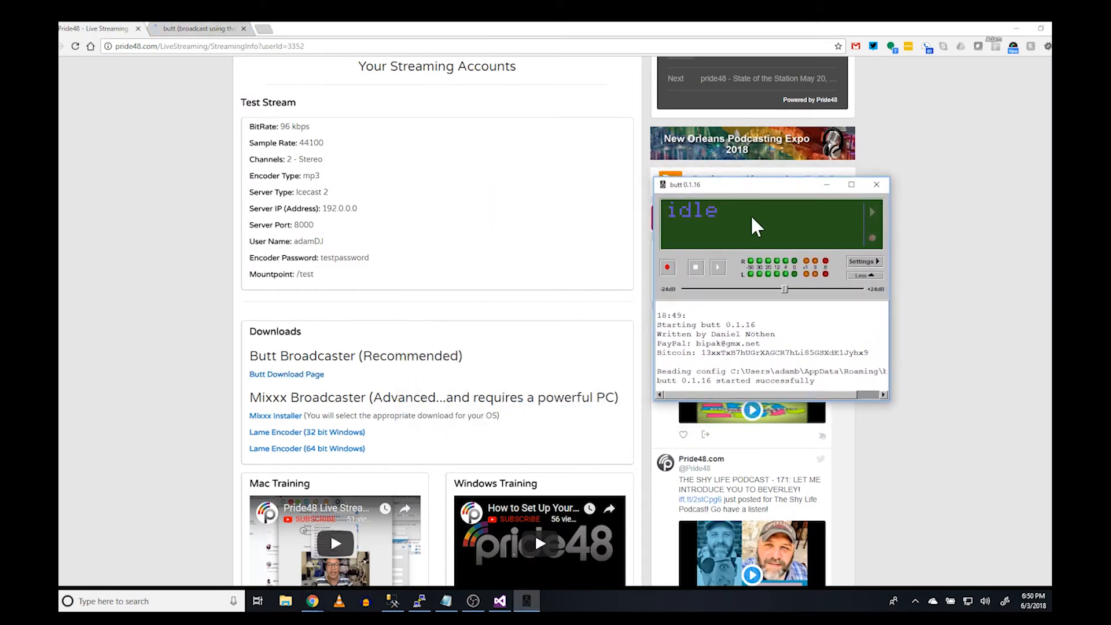
drag(764, 190, 634, 133)
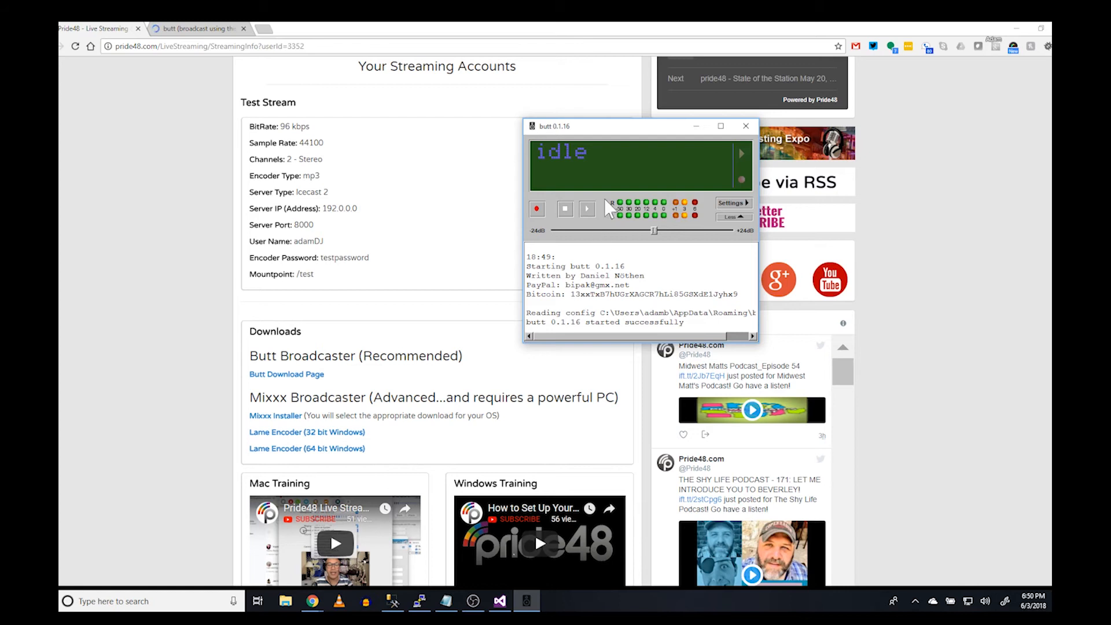
Open butt's settings and keep P48_Show as the selected server
click(749, 202)
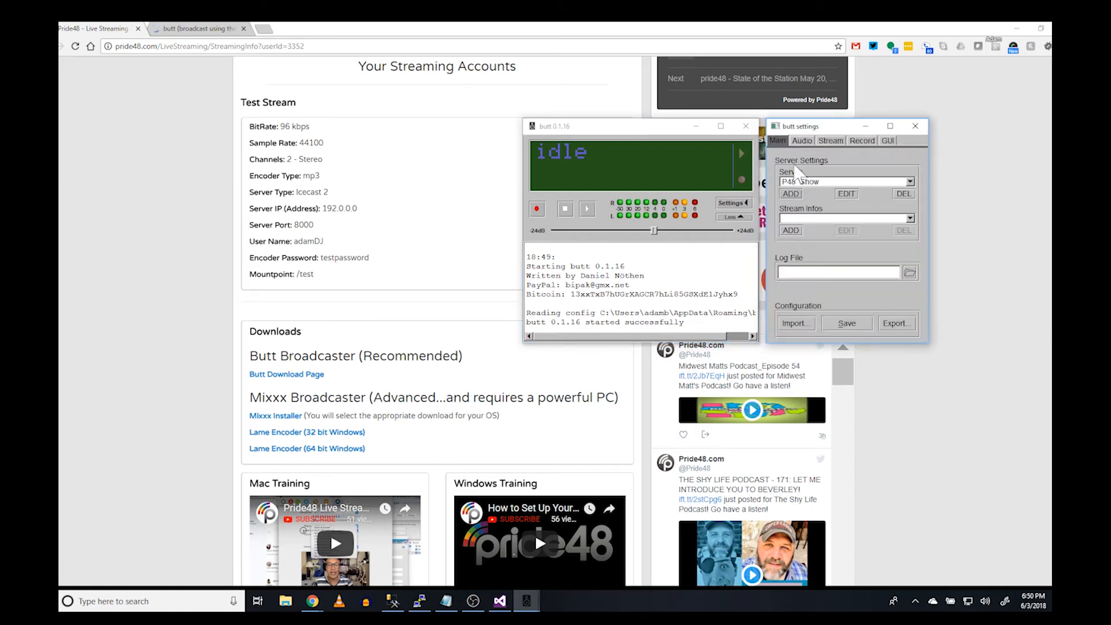
drag(811, 127, 644, 153)
click(912, 184)
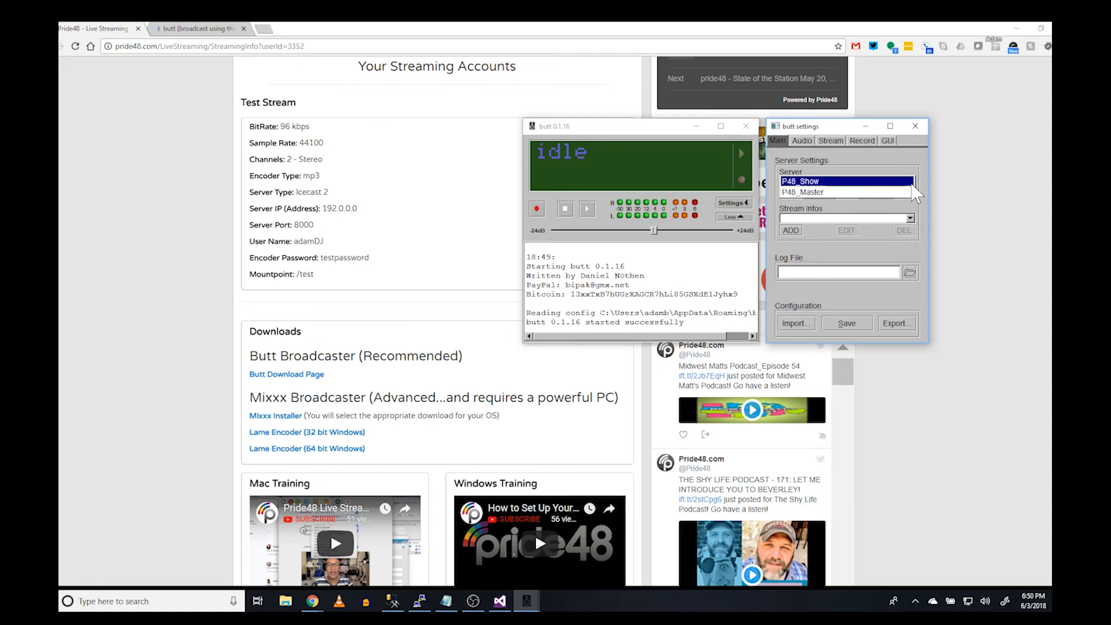
click(912, 186)
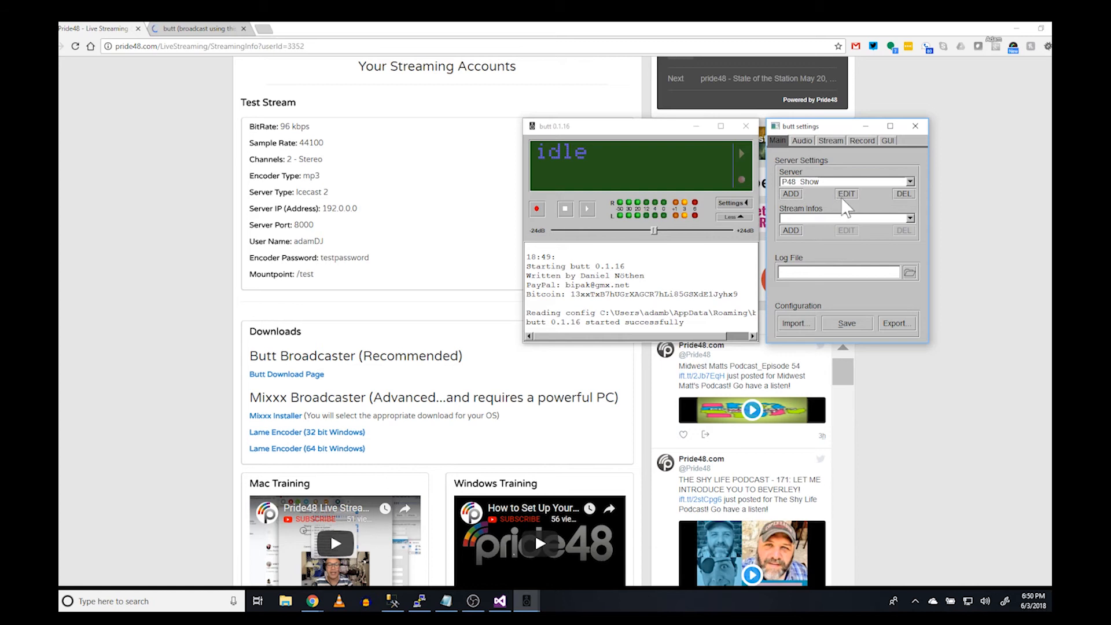
Add a new IceCast server named P48_Test and select the server IP 192.0.0.0 on the Pride48 page
click(798, 194)
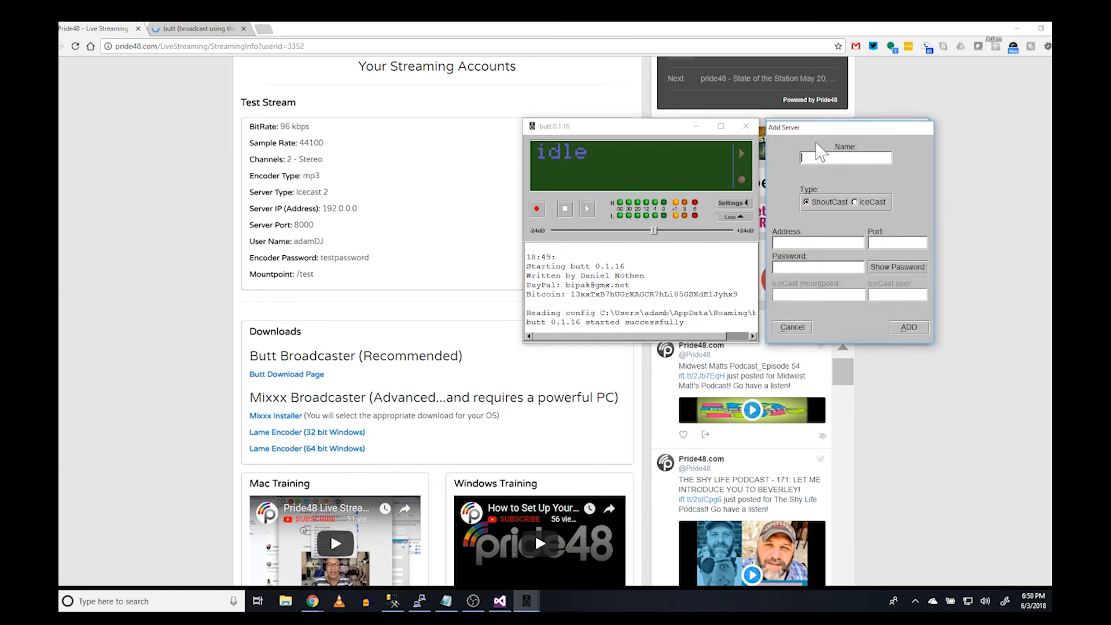
drag(818, 132, 775, 182)
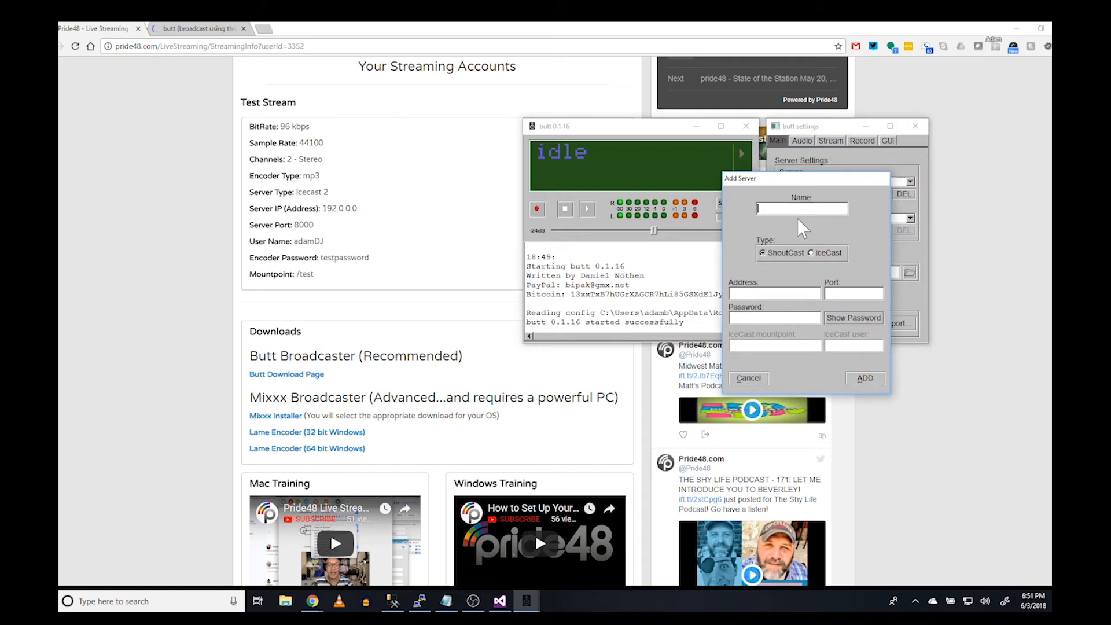
text(P48_Test)
click(811, 253)
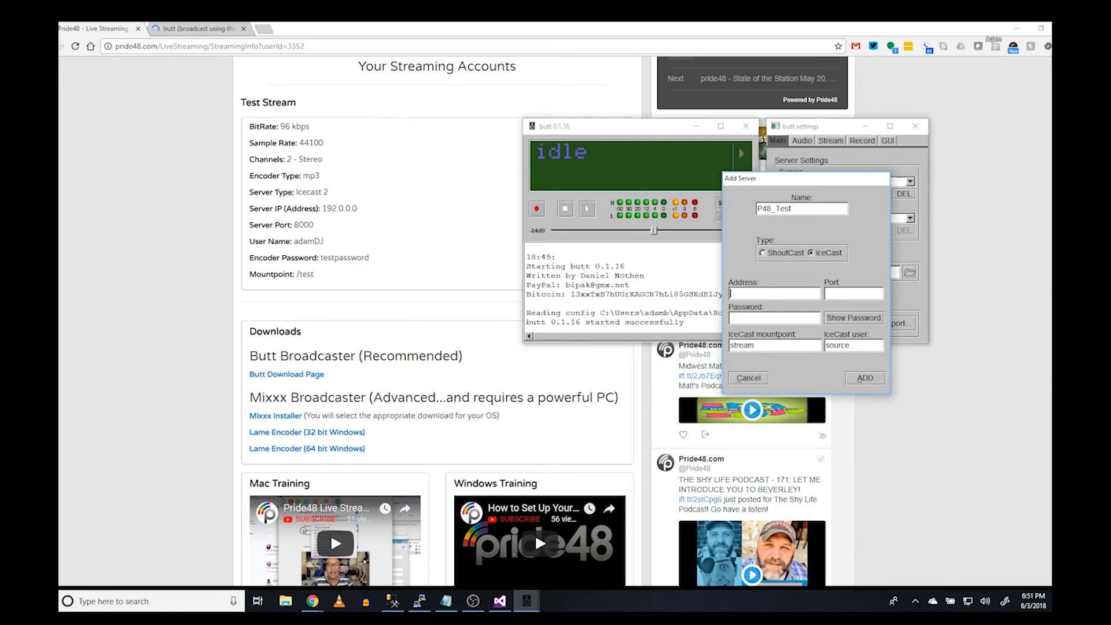
click(323, 209)
drag(323, 209, 357, 209)
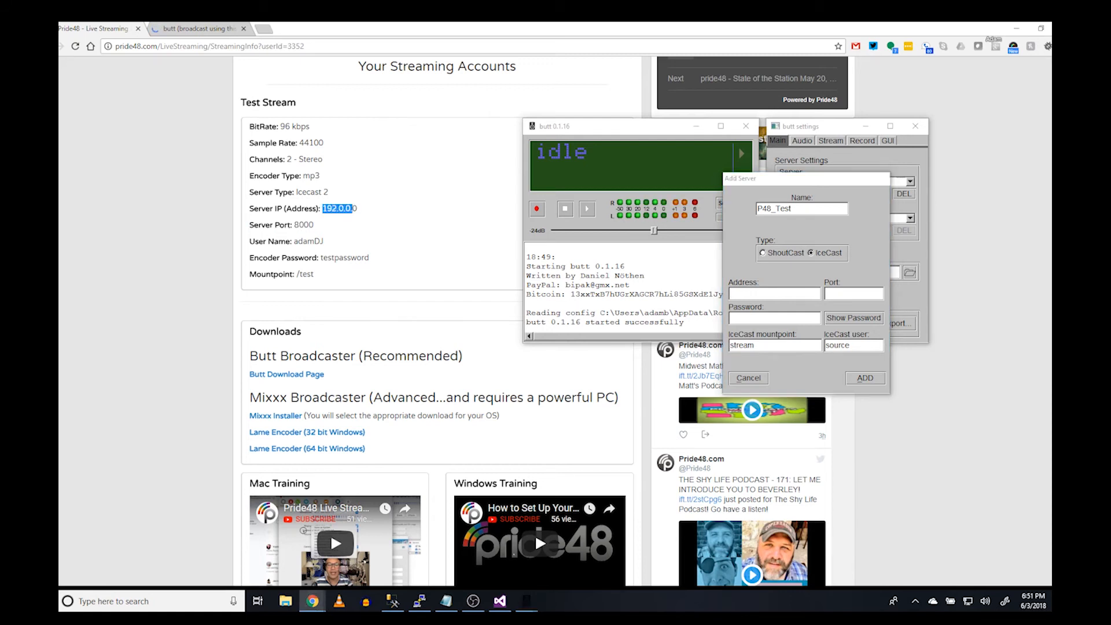
Paste the copied IP 192.0.0.0 as the server address and set port 8000
right_click(351, 207)
click(377, 216)
click(770, 294)
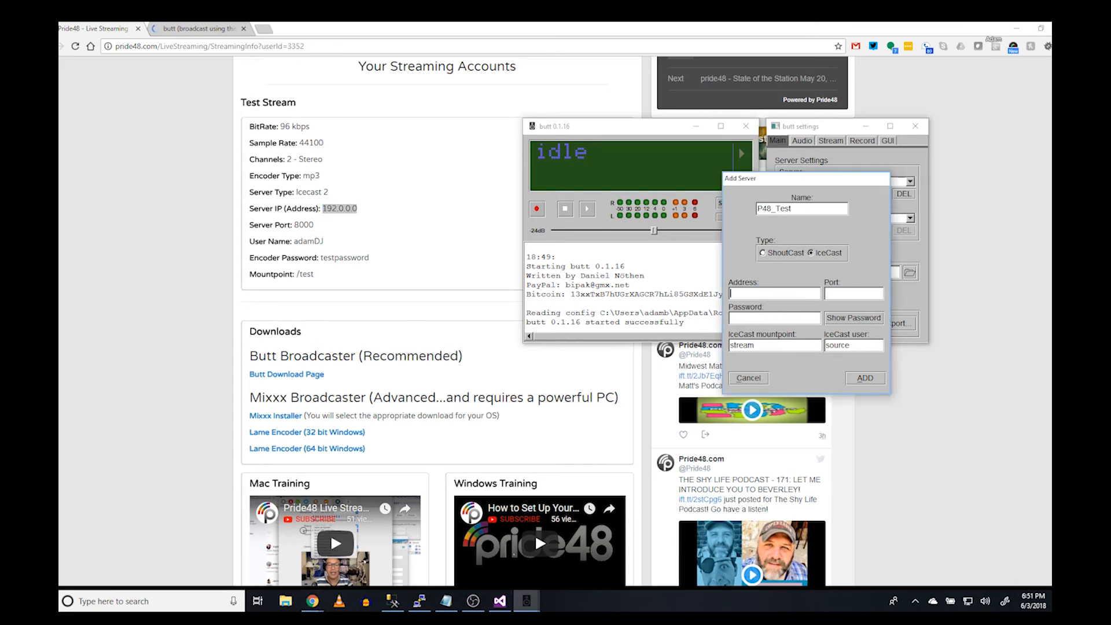
key(ctrl+v)
text(8000)
Copy the account's encoder password into the Password field and show it in plain text
drag(321, 258, 369, 258)
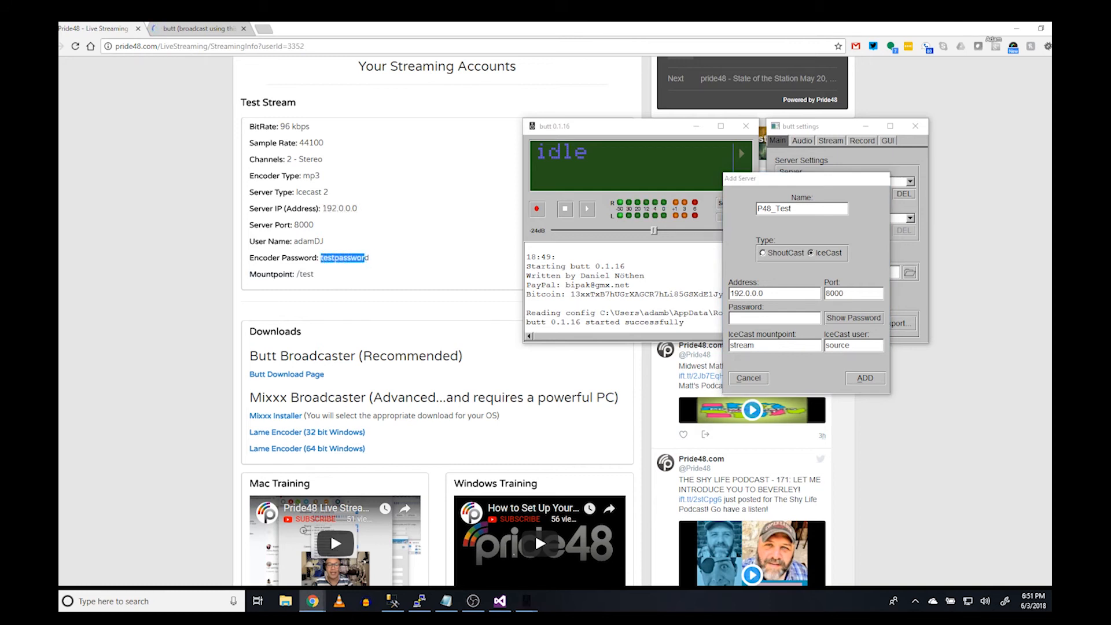
right_click(369, 259)
click(386, 264)
click(774, 319)
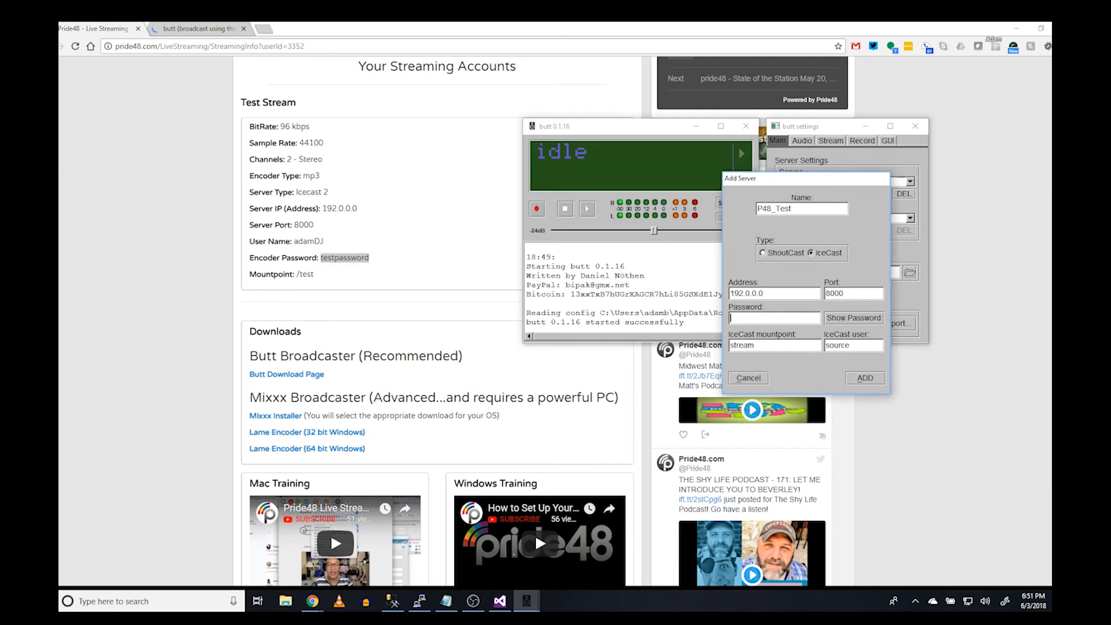
key(ctrl+v)
click(841, 319)
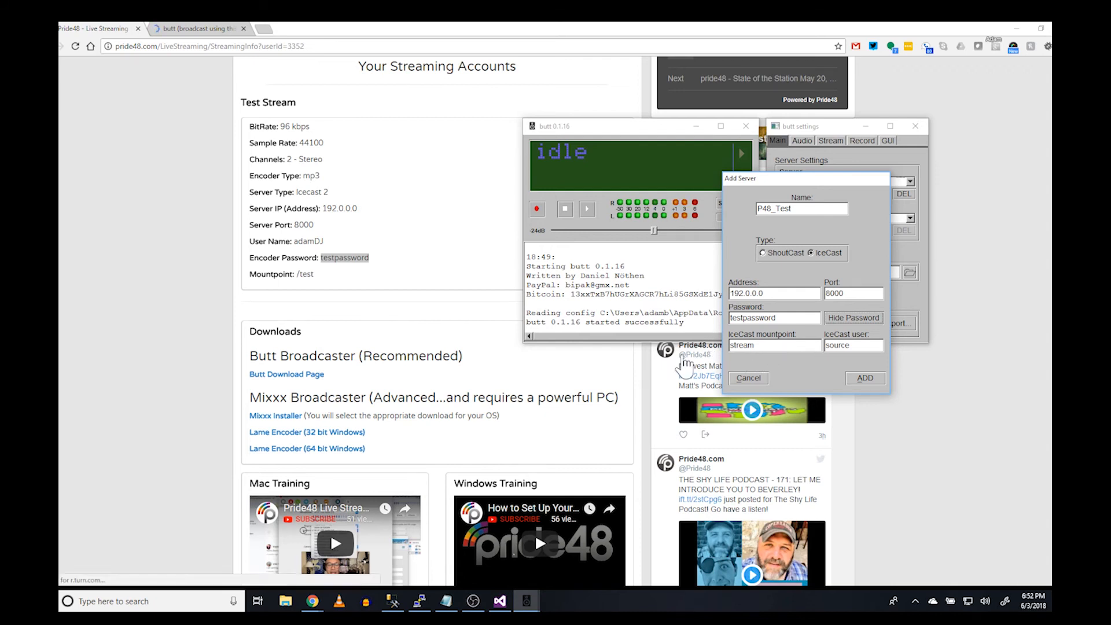
Change the IceCast mountpoint from 'stream' to 'test'
click(315, 275)
drag(314, 275, 299, 274)
right_click(307, 274)
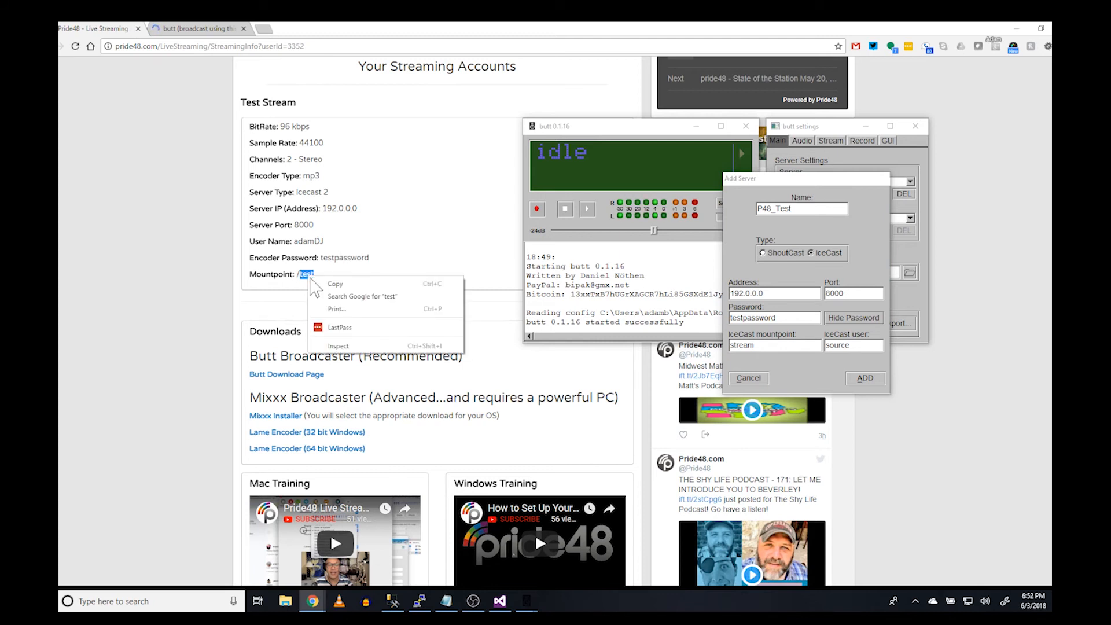
click(320, 284)
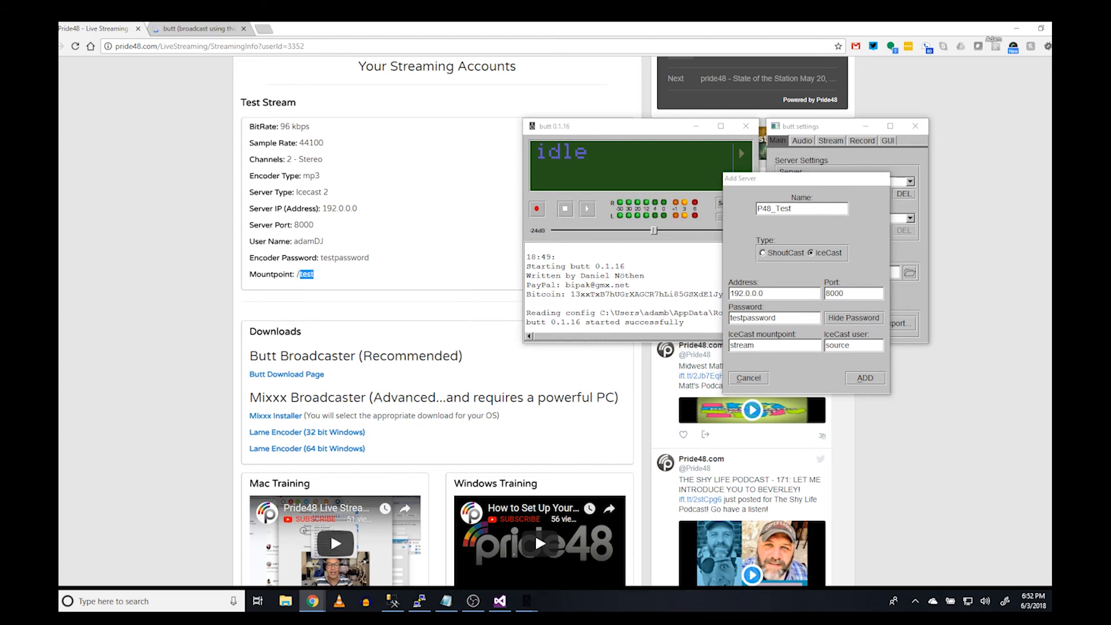
drag(755, 345, 730, 345)
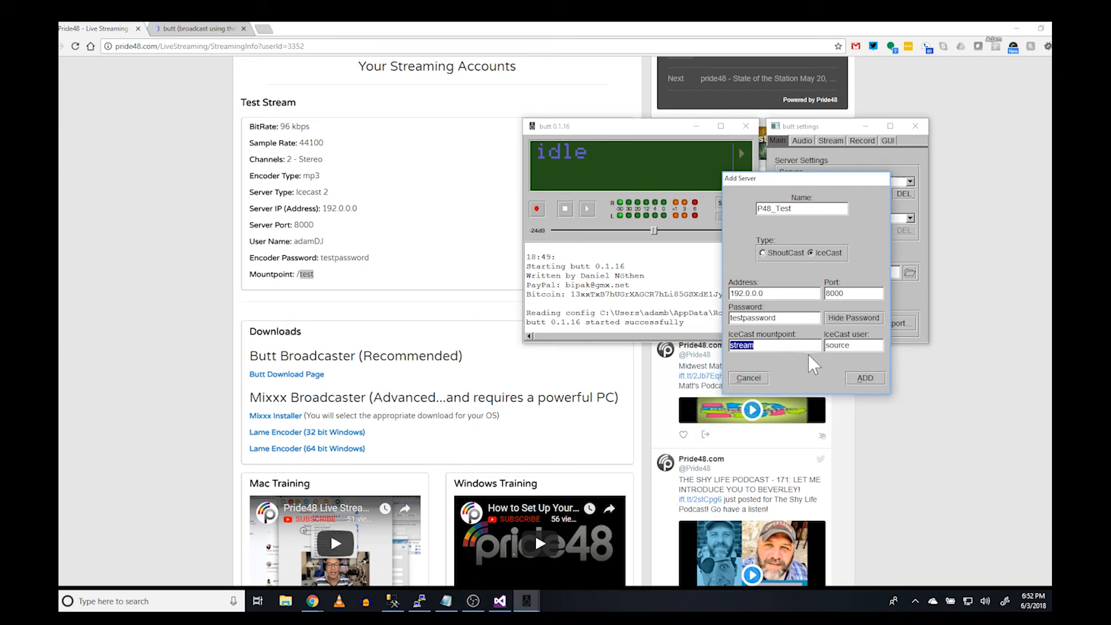
key(BackSpace)
text(test)
Replace IceCast user 'source' with the account's user name and save the P48_Test server
drag(849, 345, 825, 346)
drag(294, 242, 323, 241)
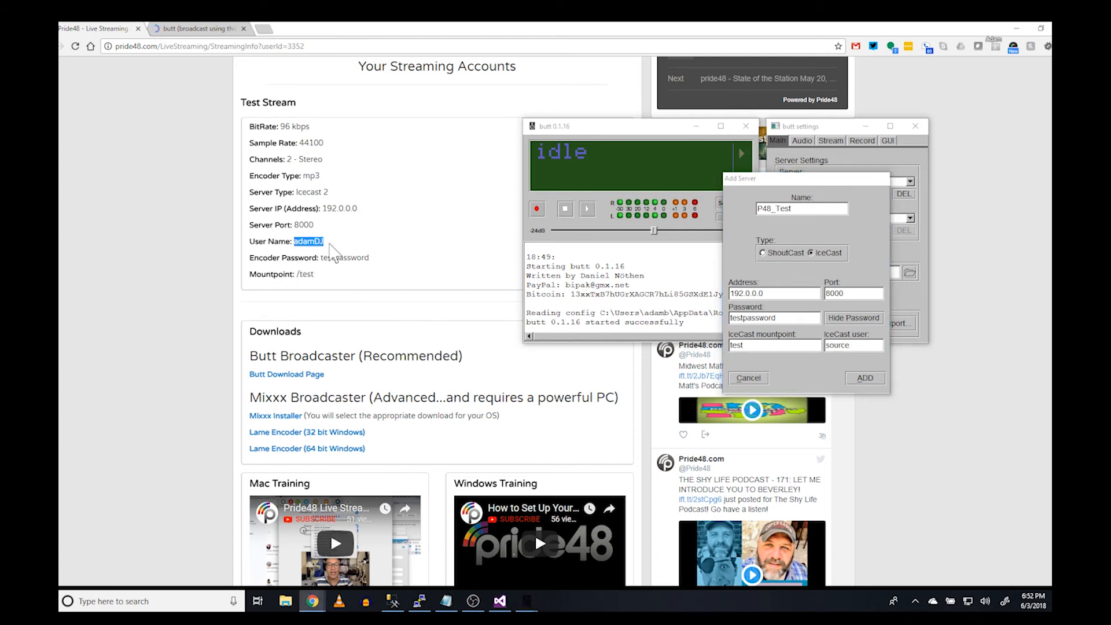
right_click(318, 241)
click(336, 250)
double_click(838, 345)
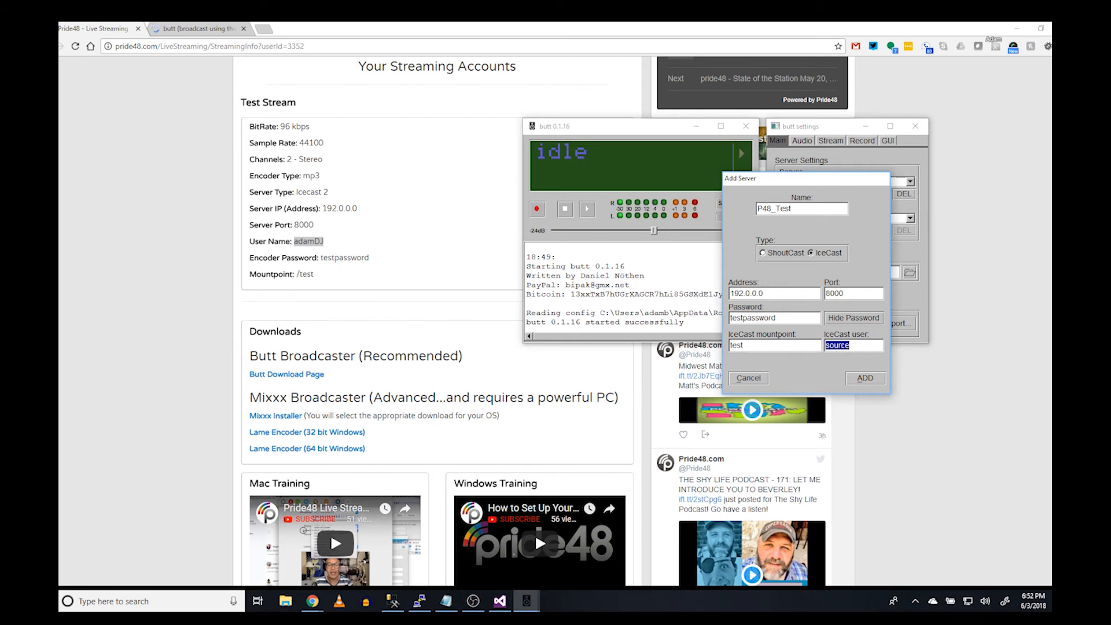
key(ctrl+v)
click(866, 378)
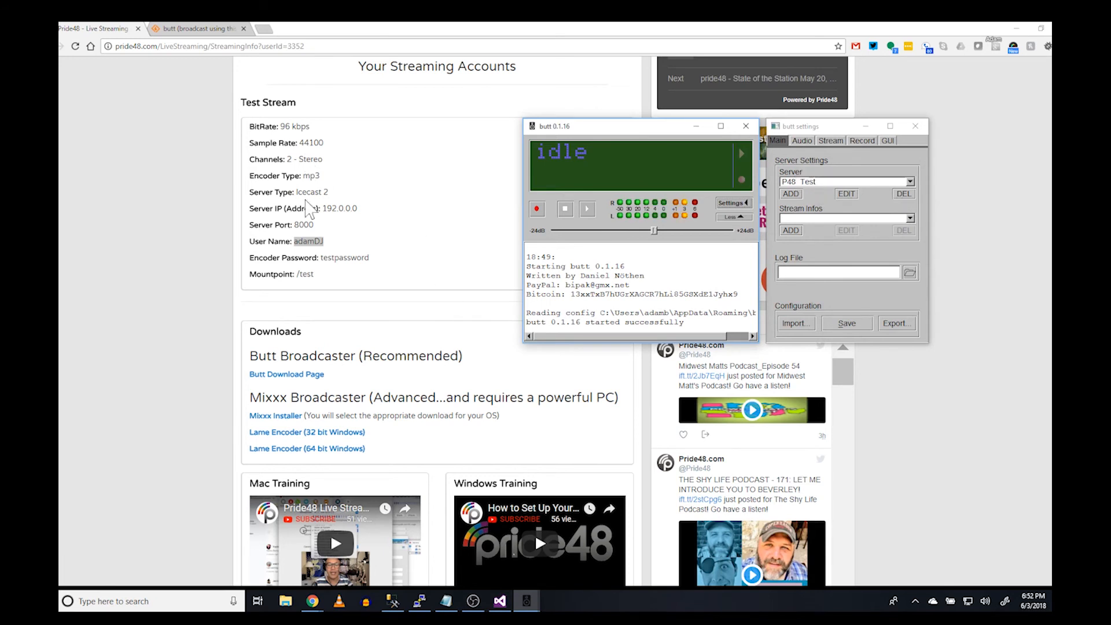
Show the Audio settings: USB Audio CODEC input, Mono 44100Hz, MP3 at 96k
click(805, 140)
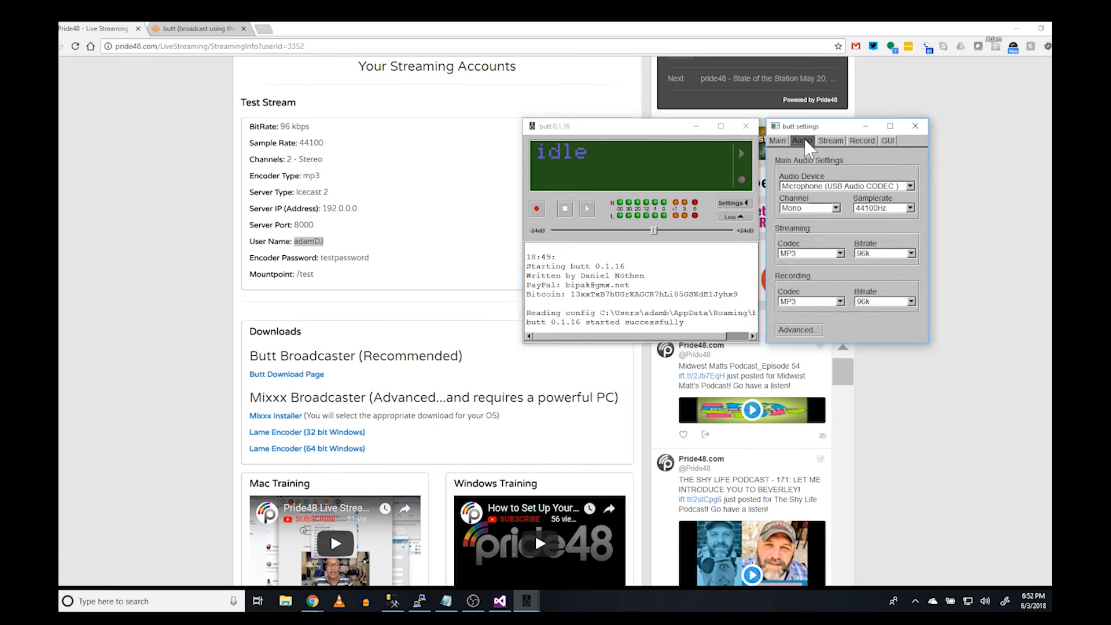
Set the audio channel to Stereo, checking the sample rate and advanced options
click(837, 209)
click(832, 204)
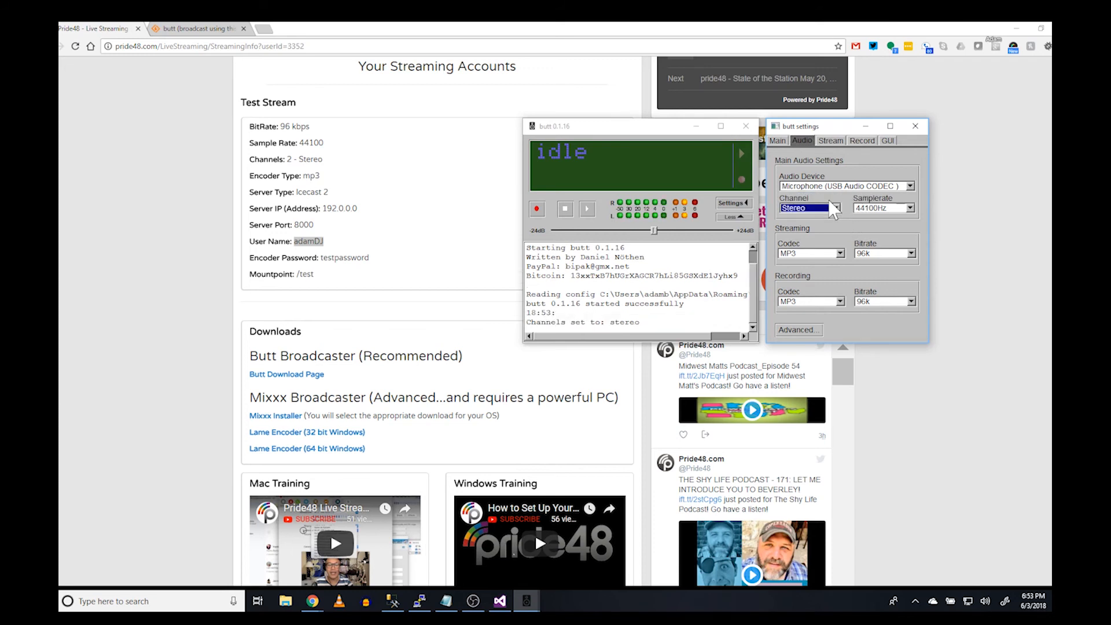
click(884, 212)
click(804, 330)
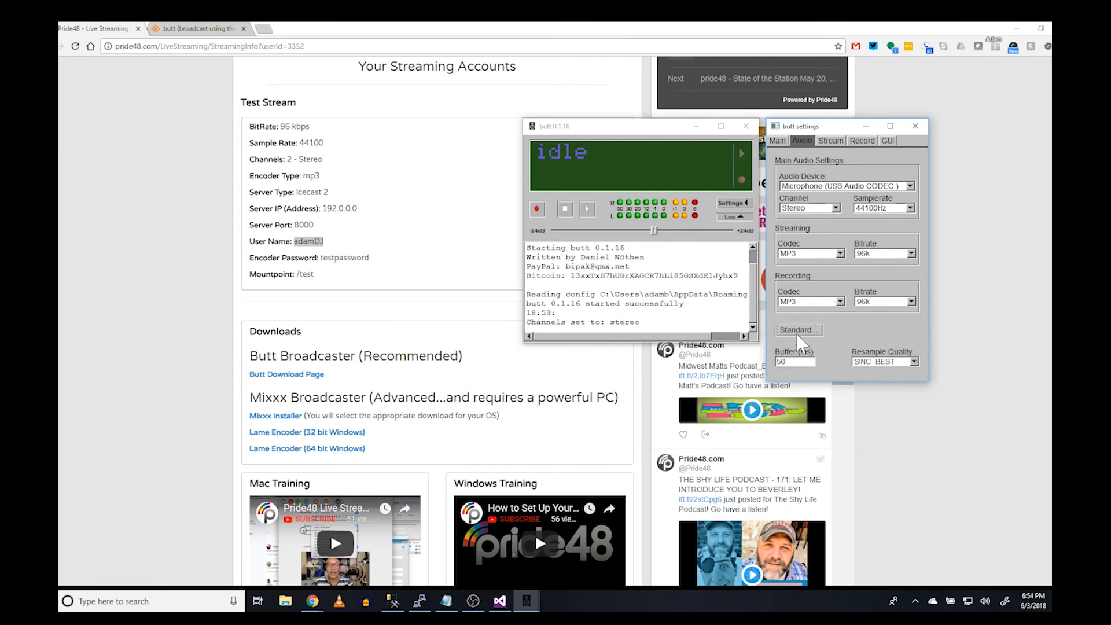
click(809, 335)
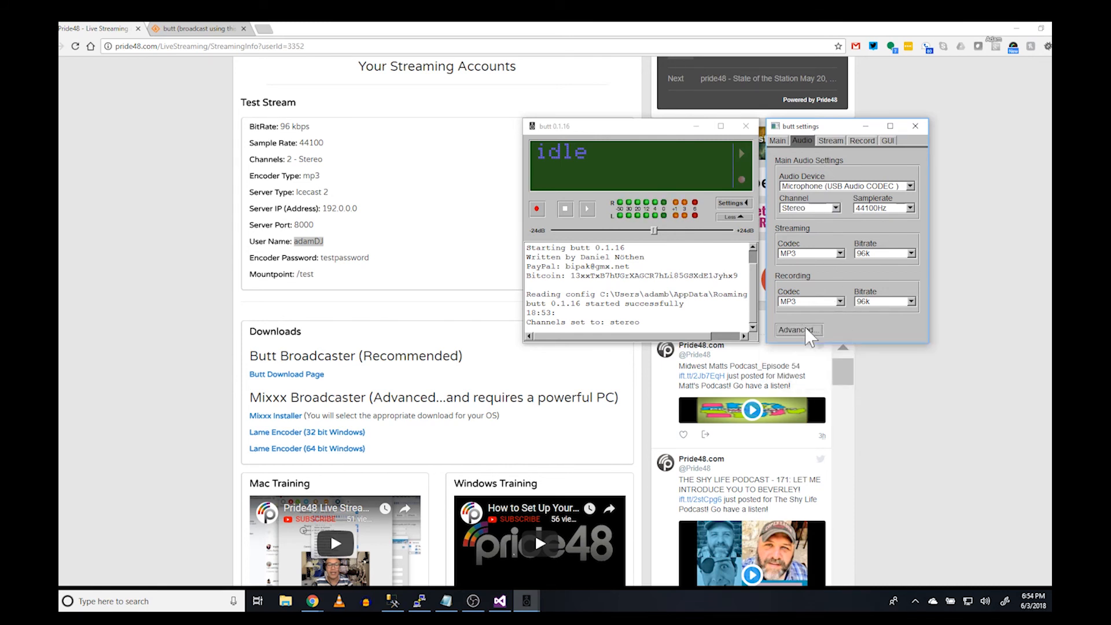
Review the Stream and Record settings, leaving 'Start recording when connected' off
click(831, 142)
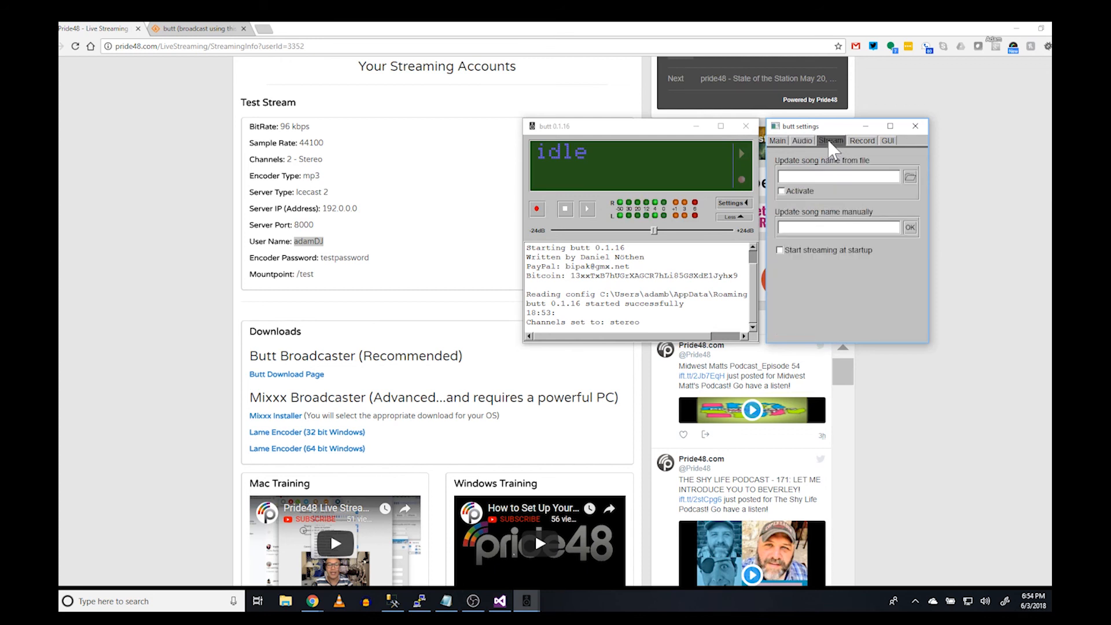
click(858, 143)
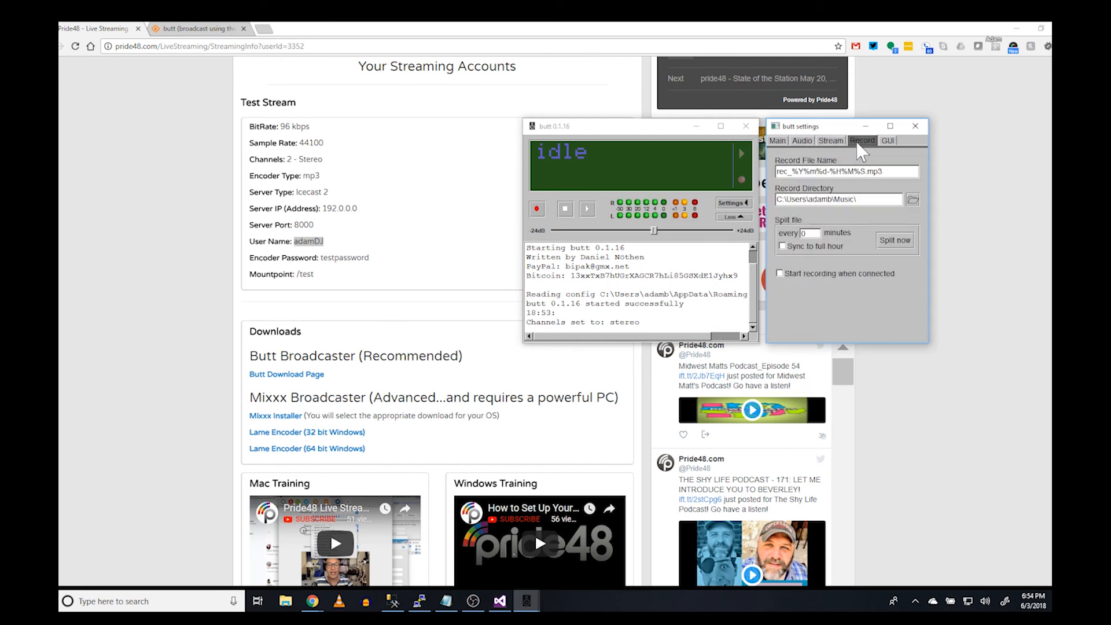
click(842, 141)
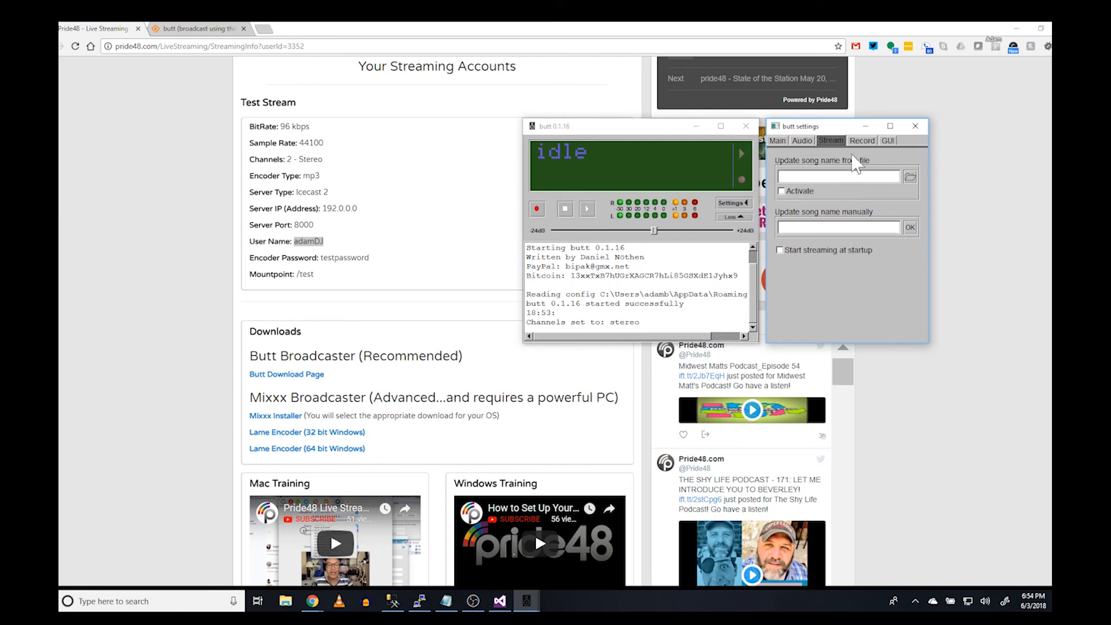
click(862, 141)
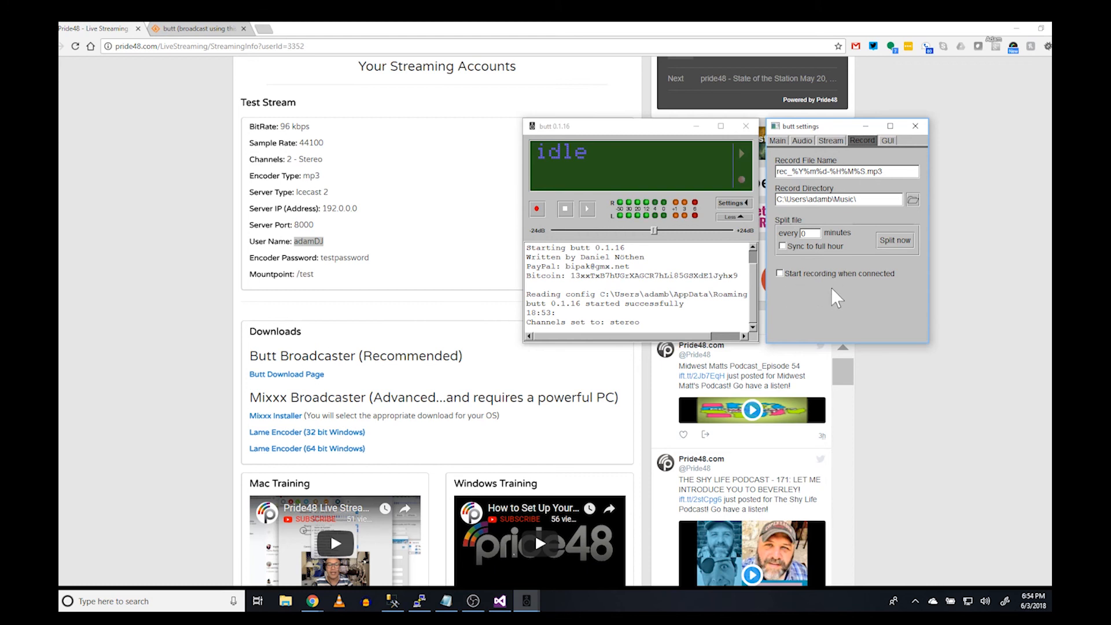
click(779, 274)
click(781, 273)
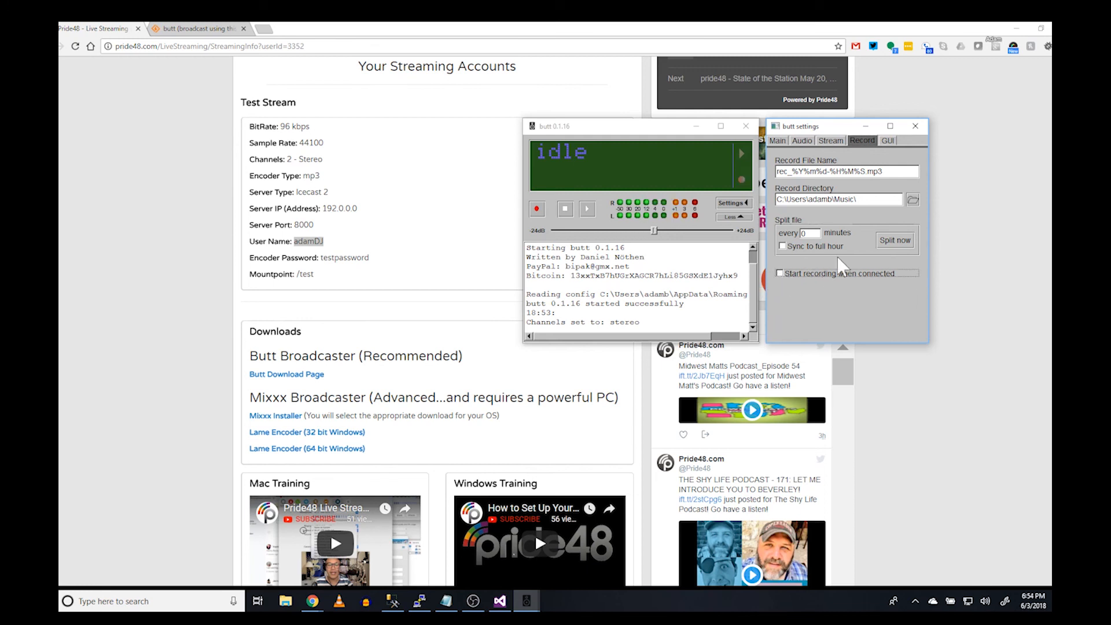
click(886, 141)
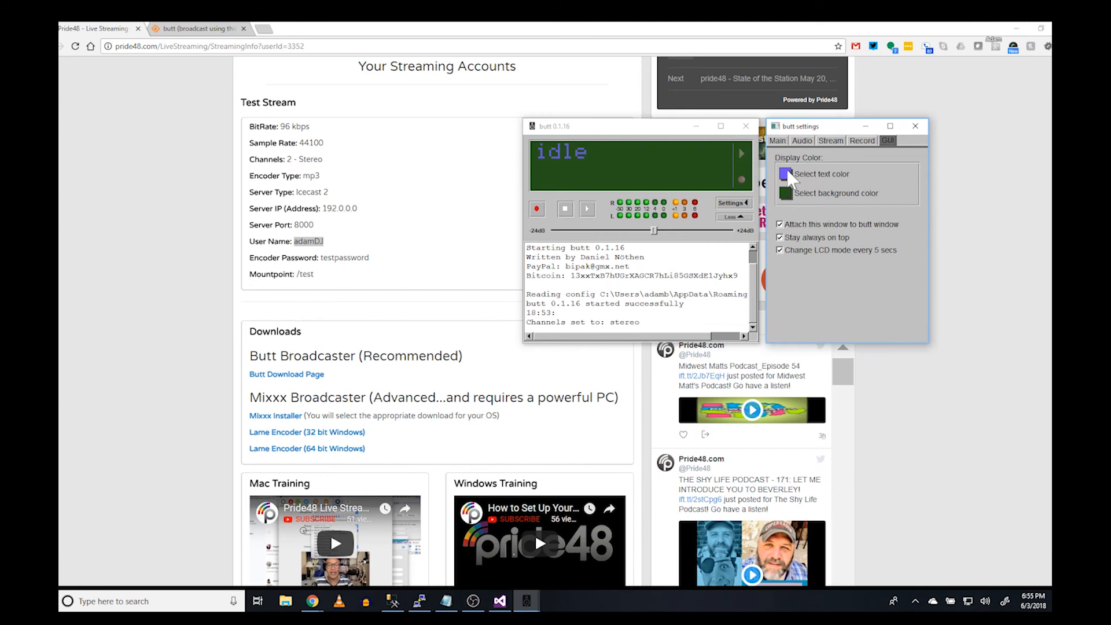
Set the display text colour to light pink
click(793, 197)
click(793, 175)
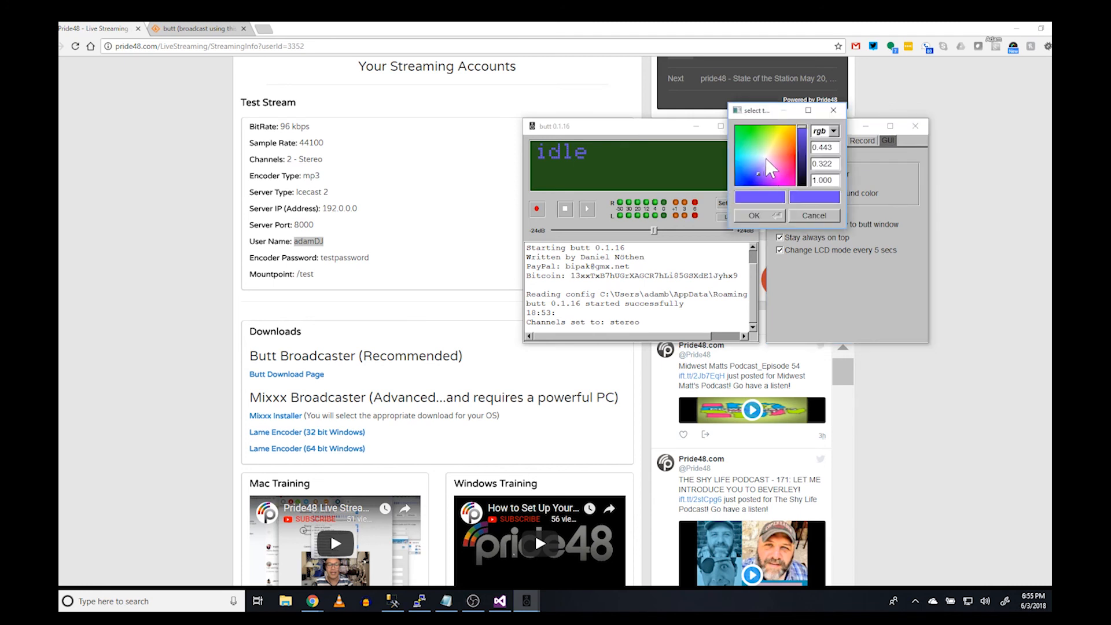
click(767, 158)
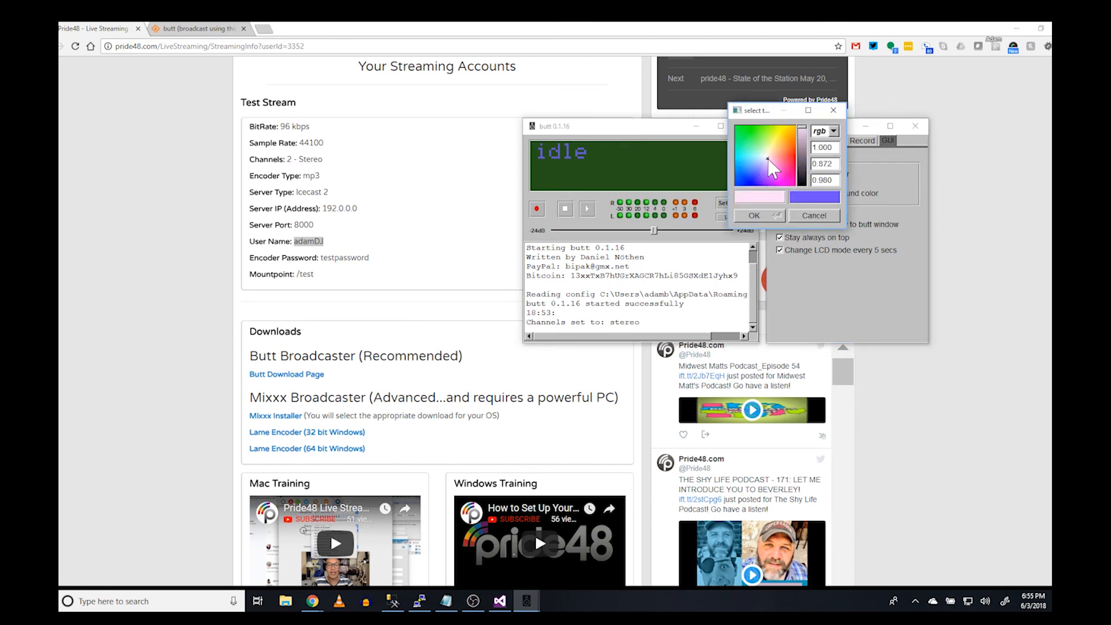
click(755, 216)
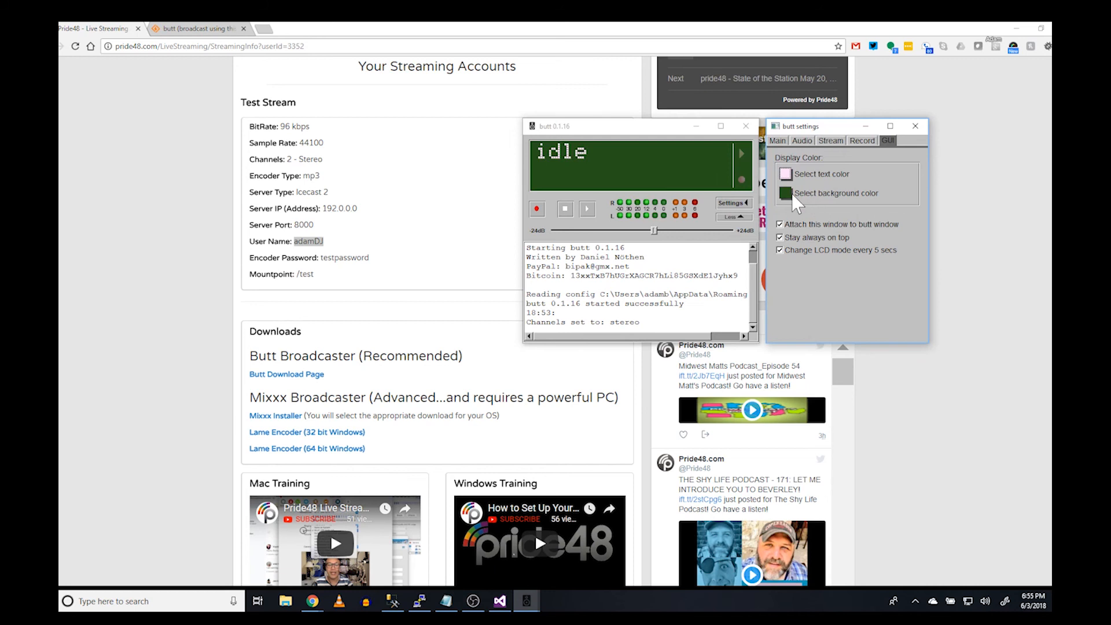
Set the display background colour to a bright blue
click(792, 193)
click(749, 195)
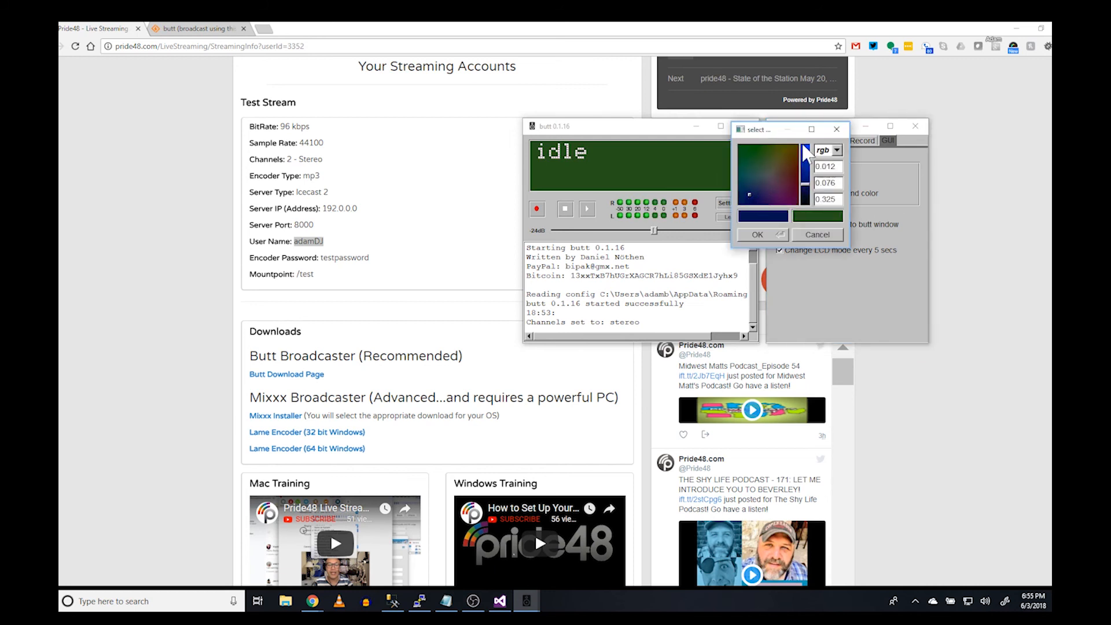
drag(805, 184, 805, 149)
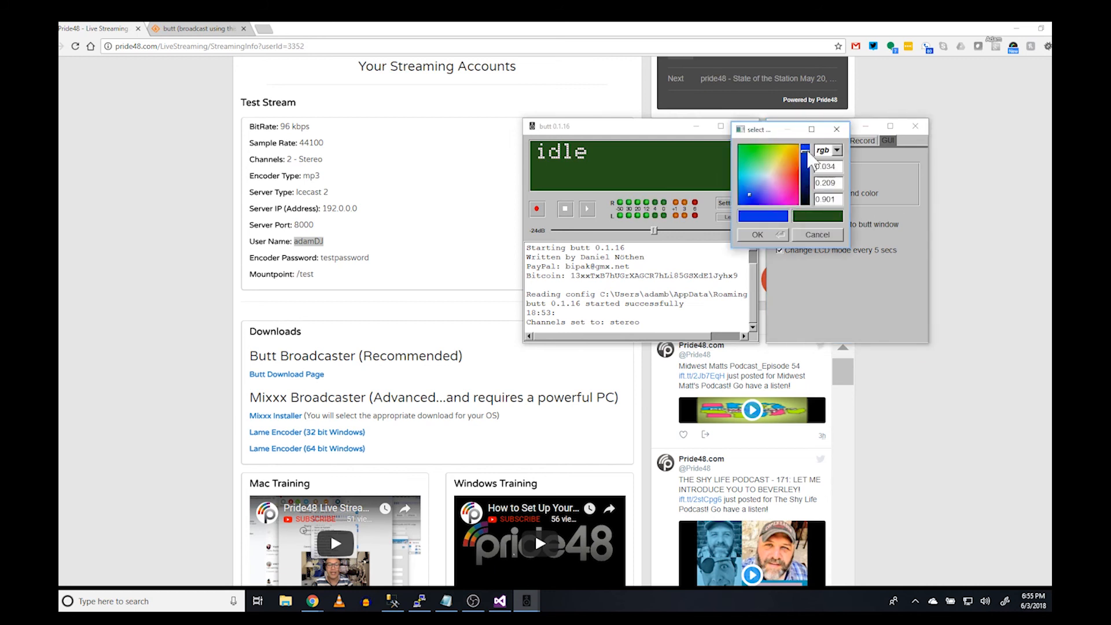
click(770, 233)
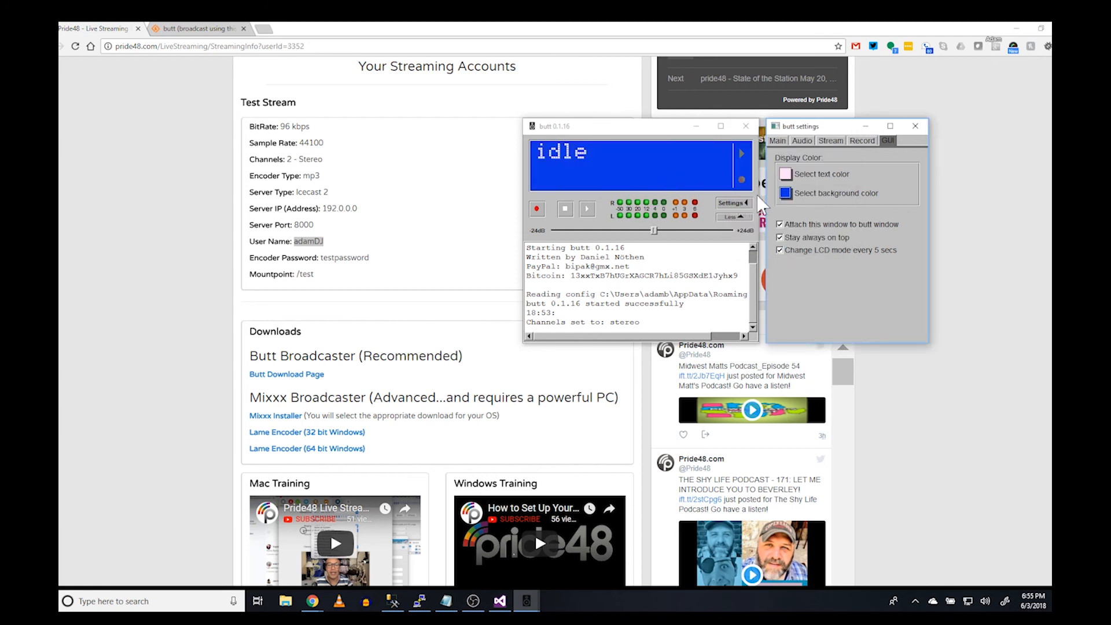
Choose the P48_Show server and start the test stream, sending MP3 at 96kbps
click(777, 140)
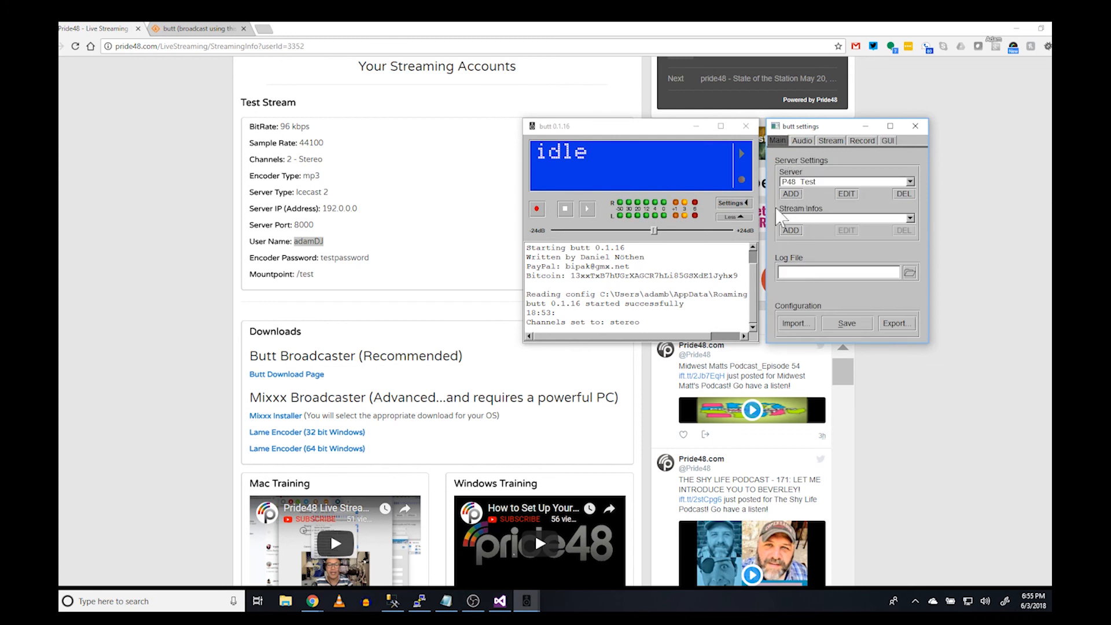
click(813, 182)
click(812, 161)
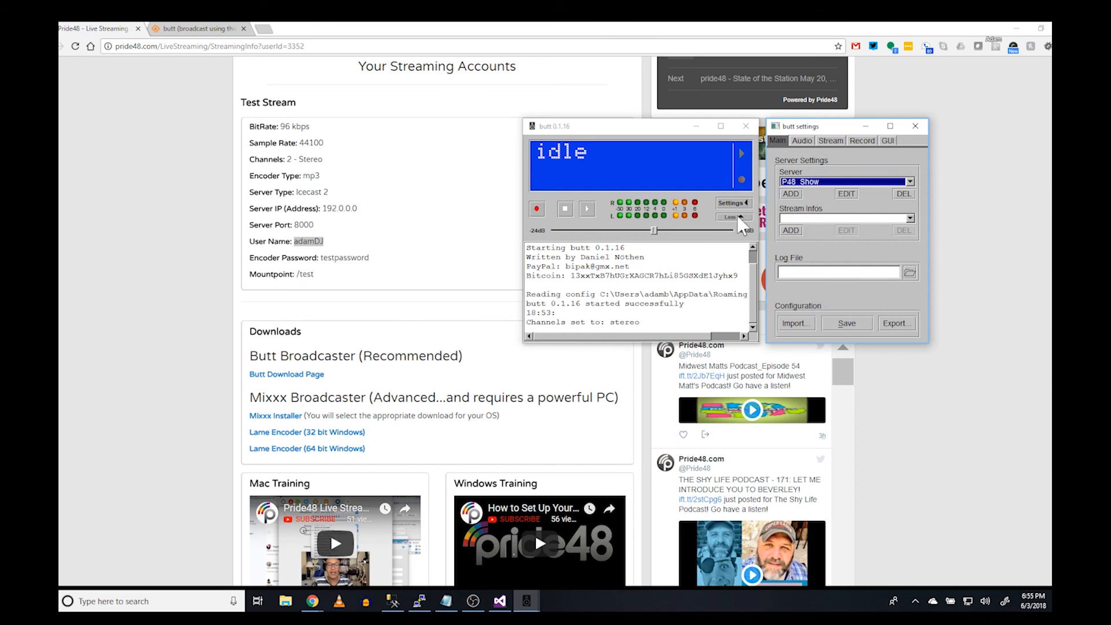
click(588, 211)
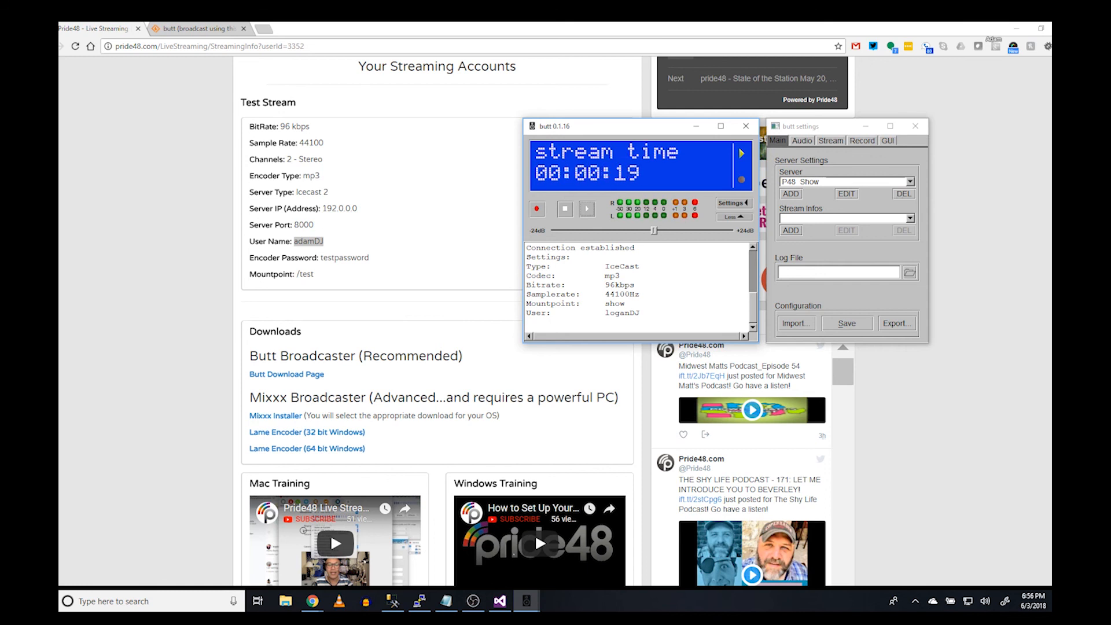
Show data sent on the display and stop the test broadcast after about 0.37MB
drag(639, 312, 605, 312)
click(738, 154)
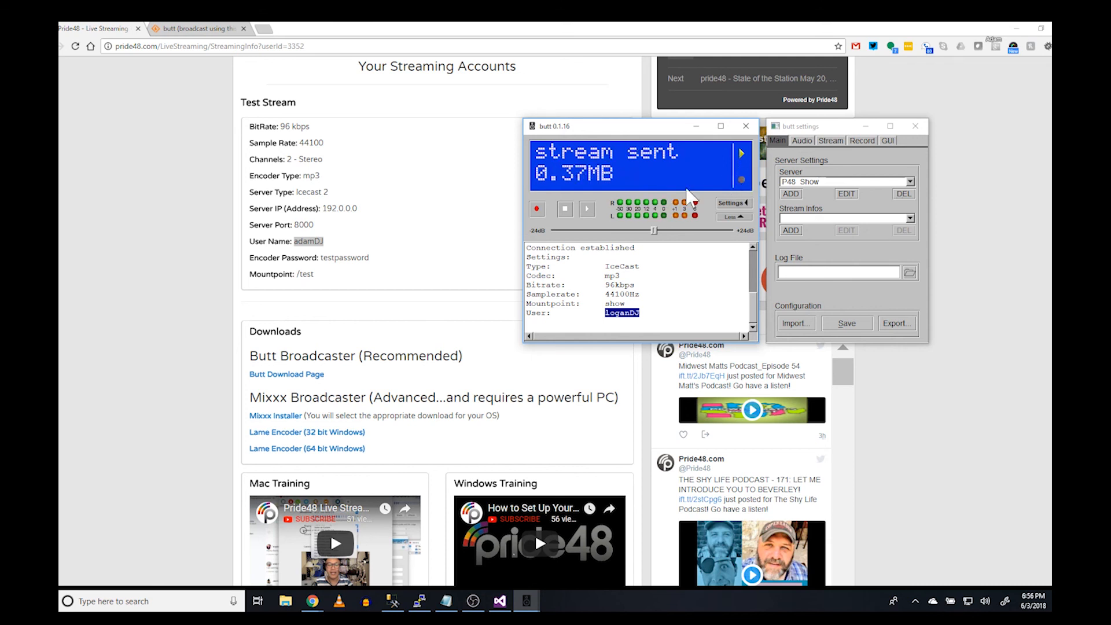
click(566, 210)
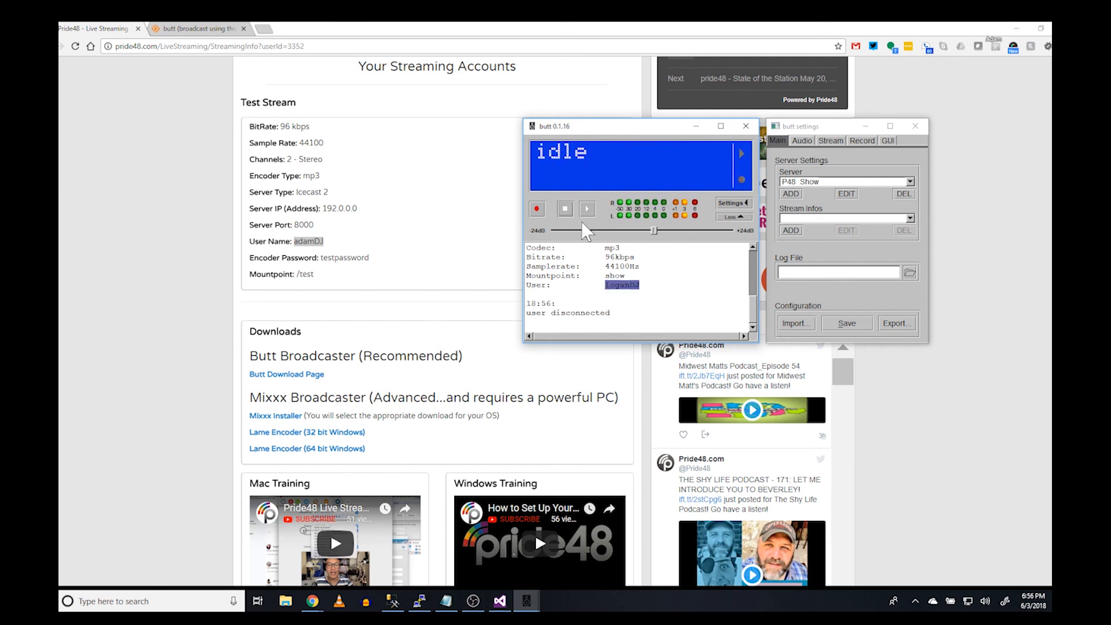
Record an mp3 while streaming, then stop the recording (confirming Yes) and disconnect
click(539, 208)
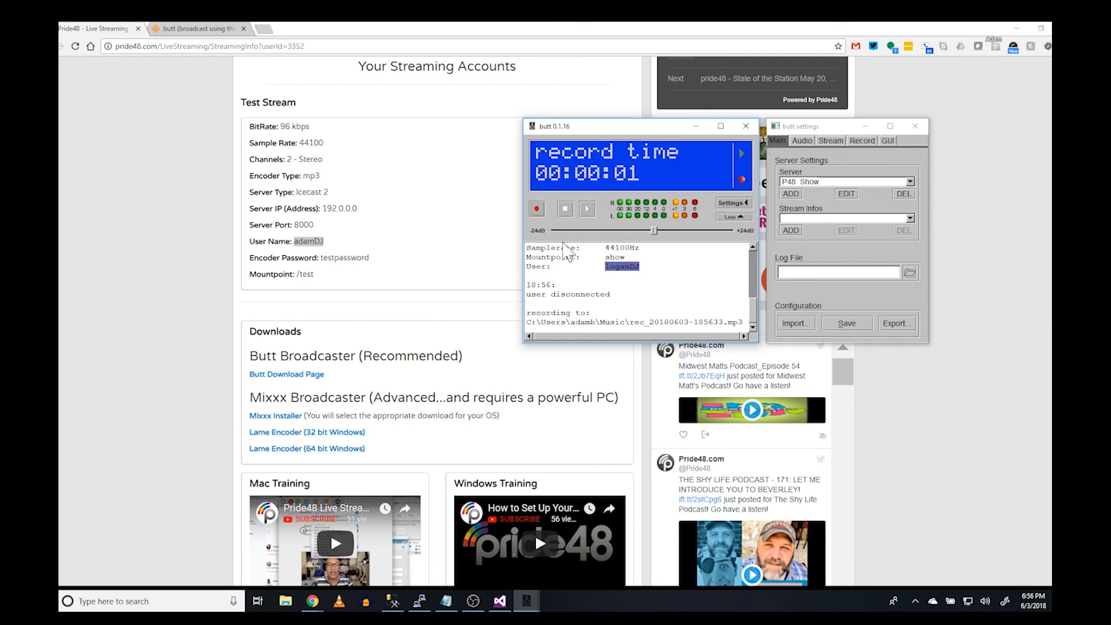
click(588, 210)
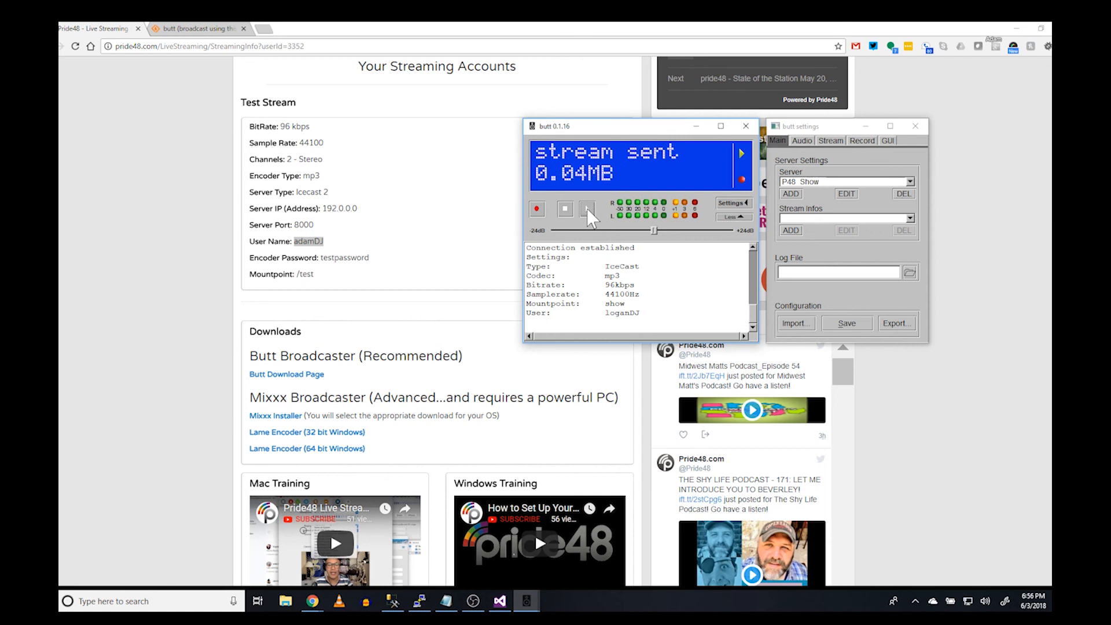
click(742, 177)
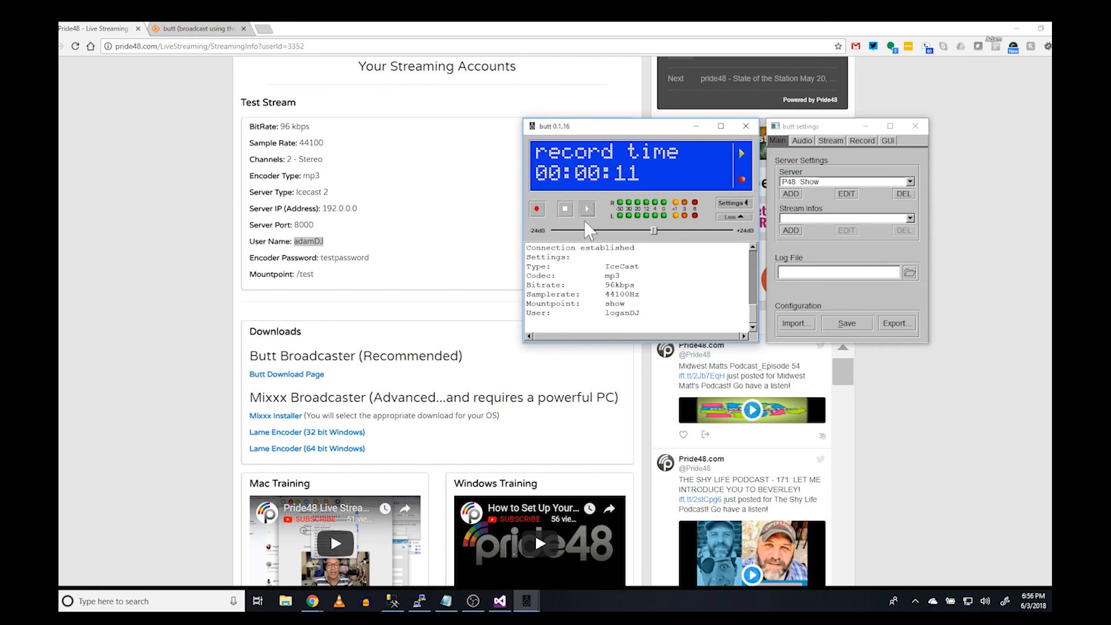
click(537, 209)
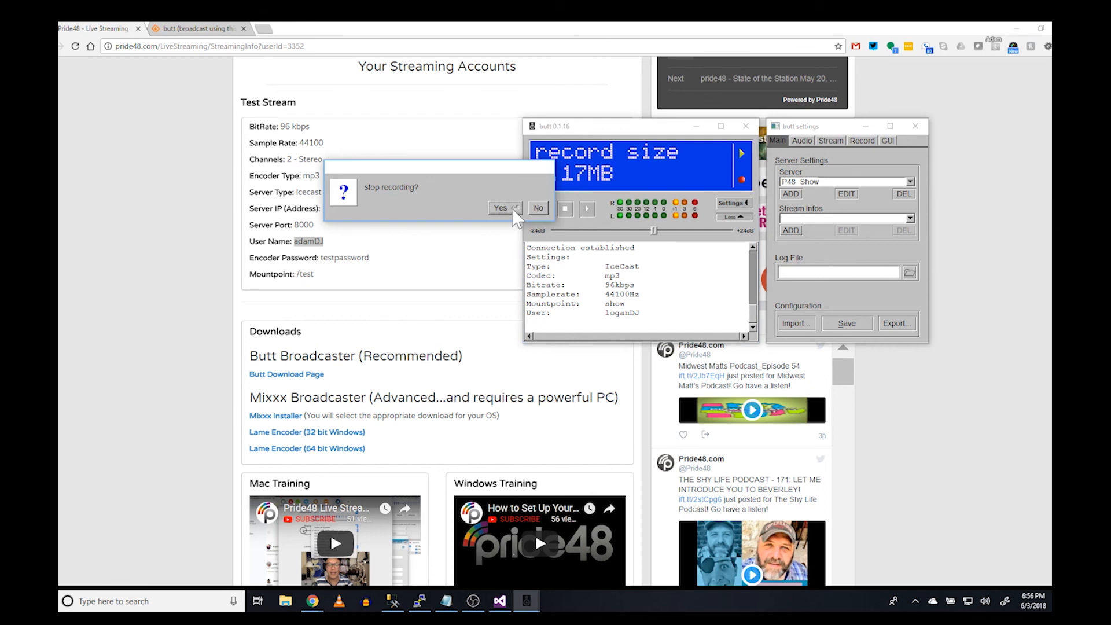
click(512, 207)
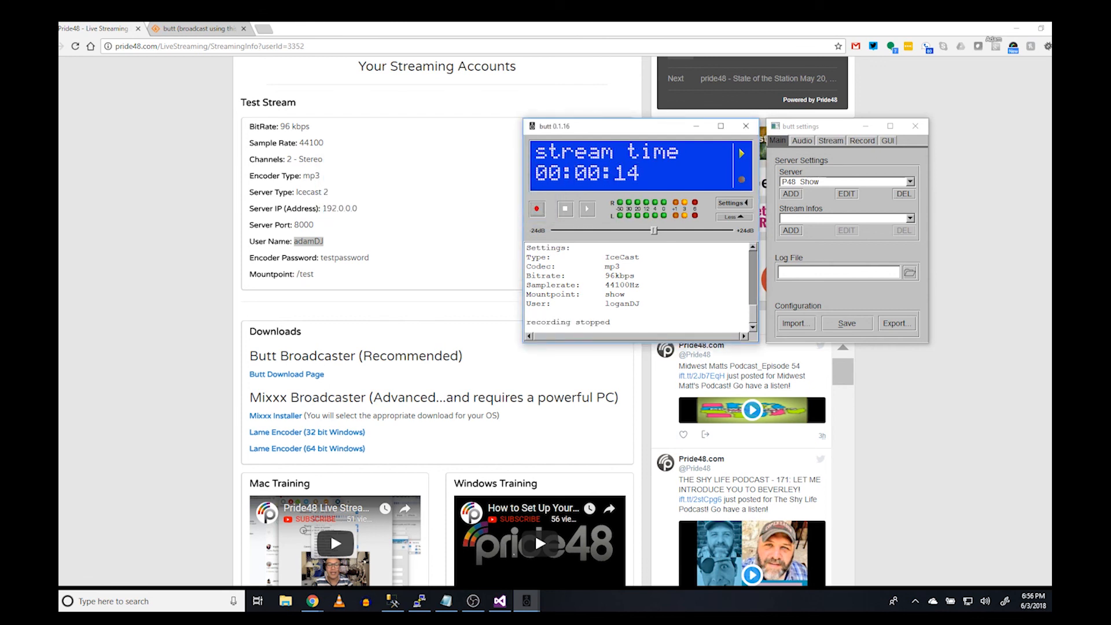
click(566, 209)
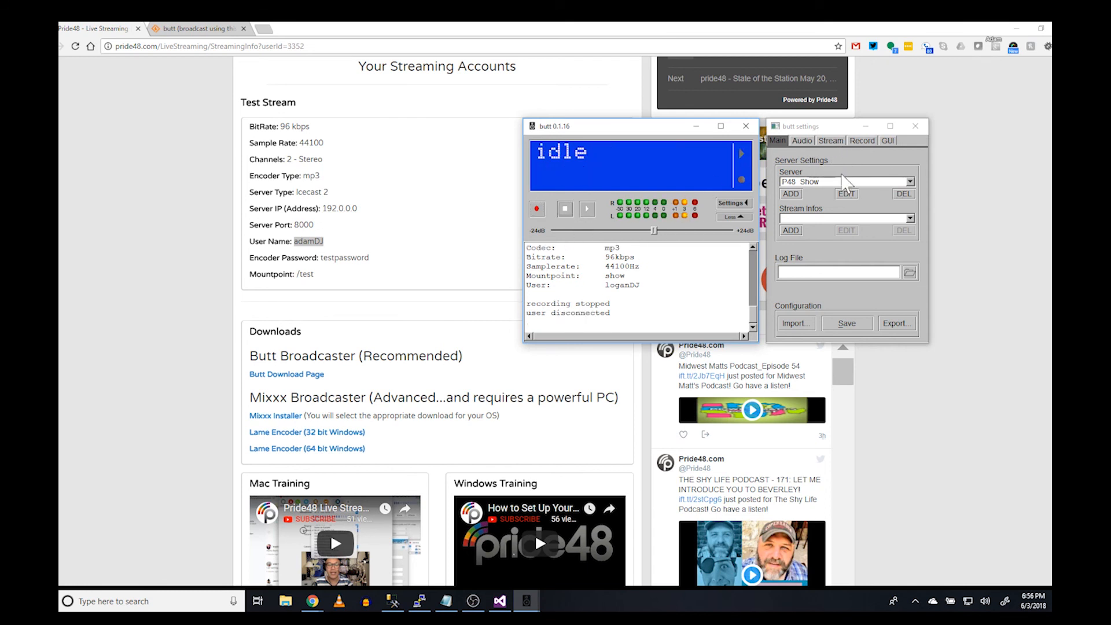
Tick 'Start recording when connected' in the Record settings, then return to Stream settings
click(863, 141)
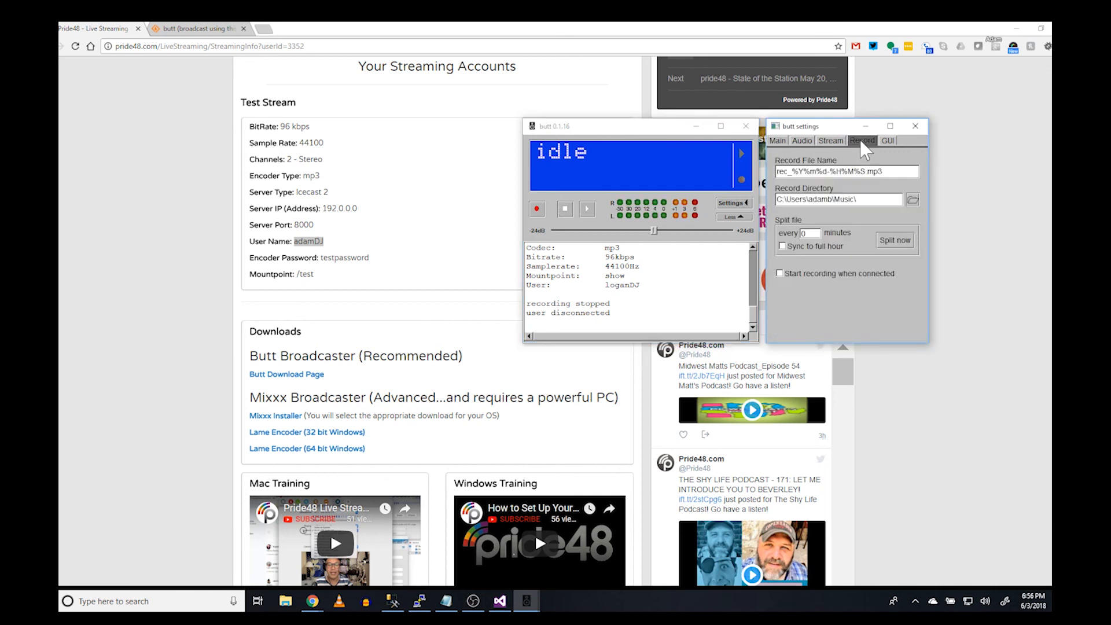
click(780, 275)
click(831, 140)
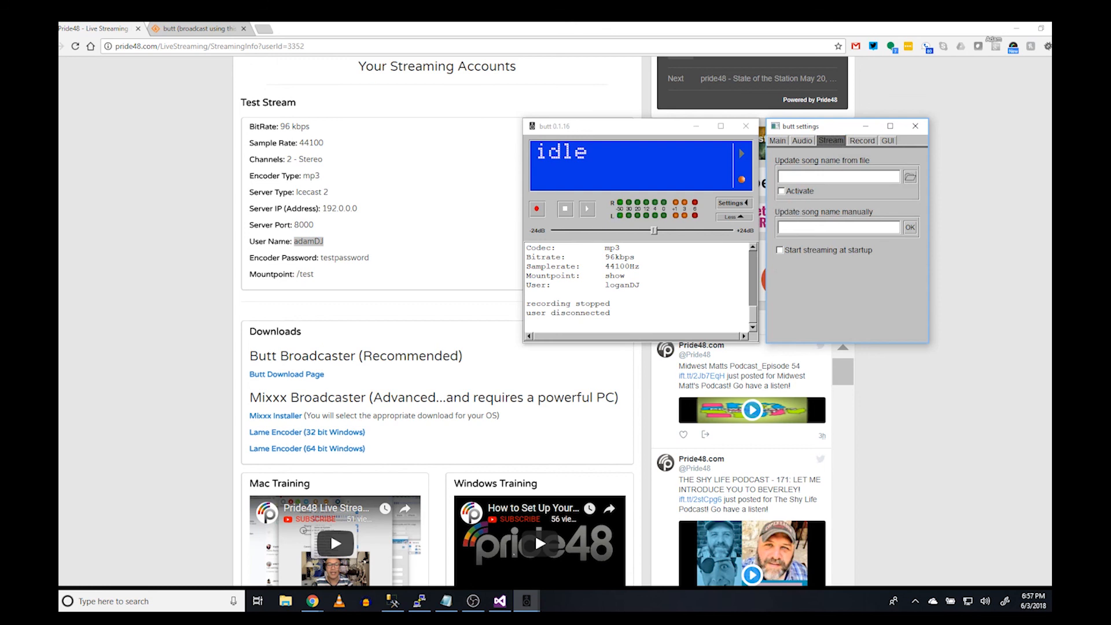
Stream with automatic recording to rec_20180603-185707.mp3, then stop and confirm ending the recording
click(588, 209)
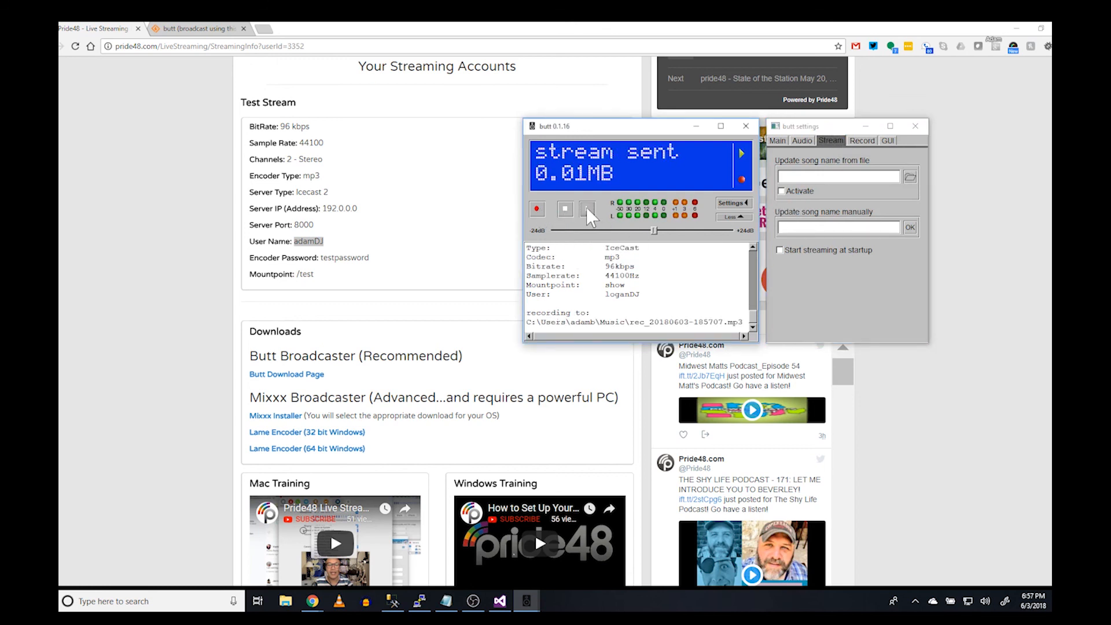
click(744, 182)
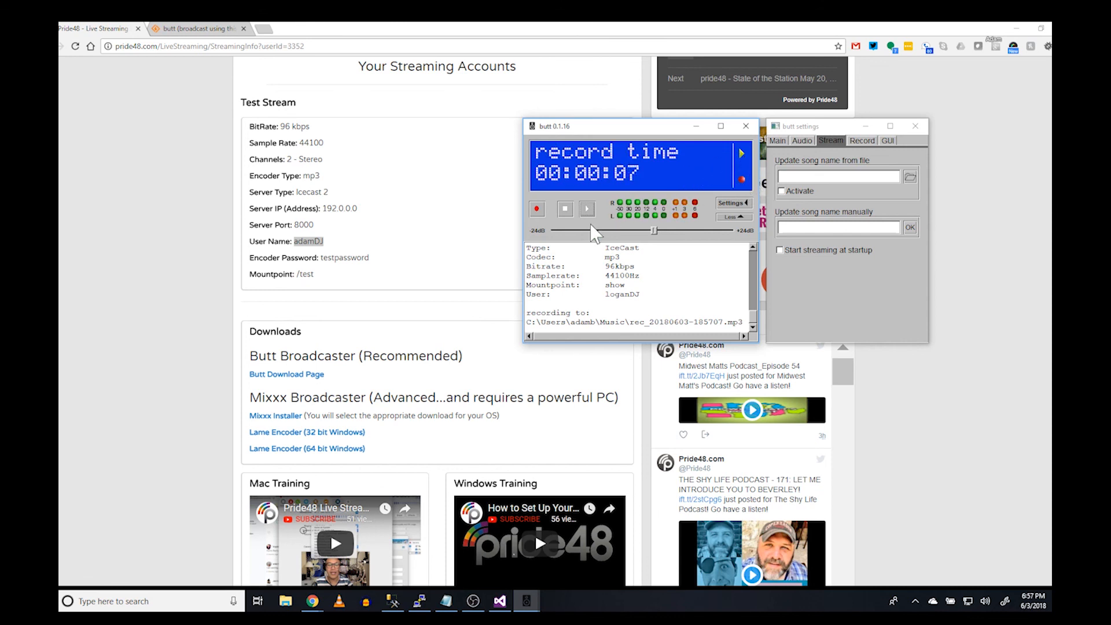
click(566, 213)
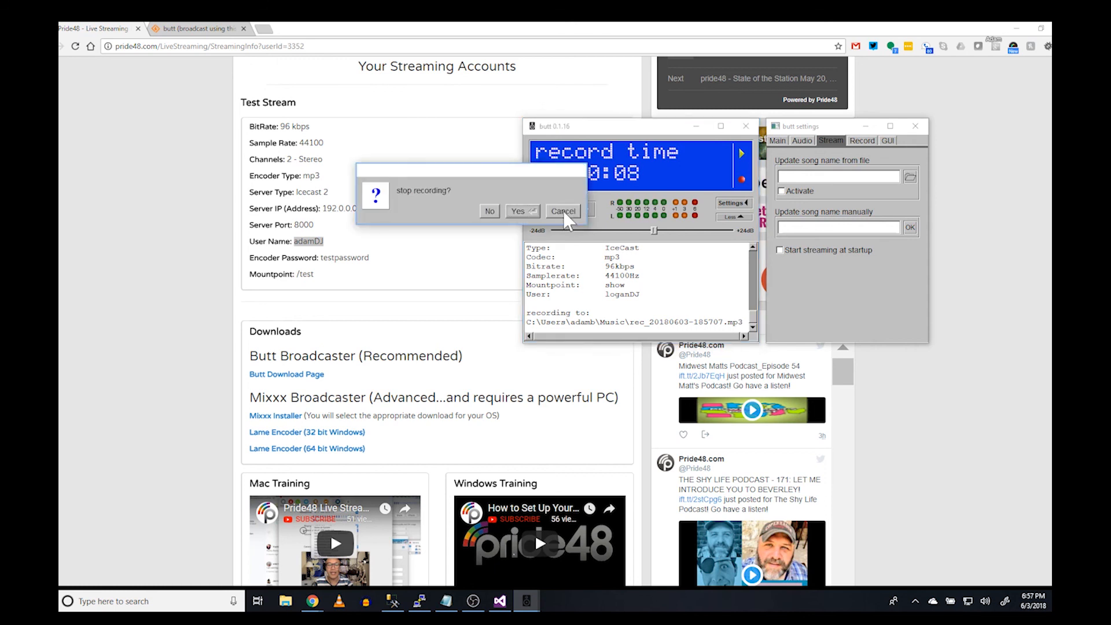
click(522, 211)
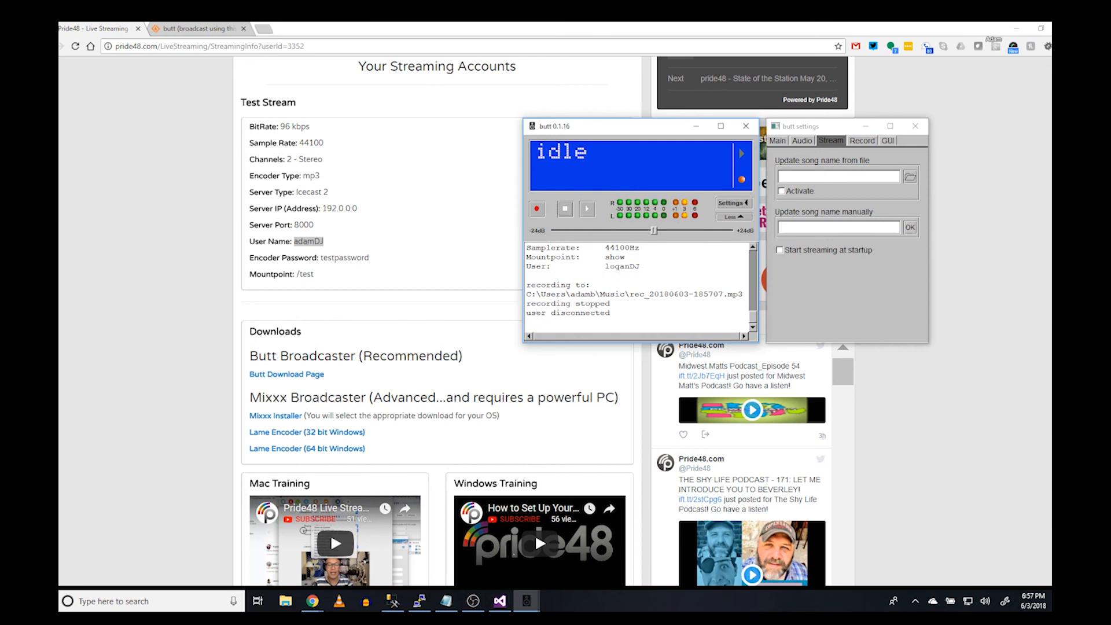
drag(526, 294, 743, 294)
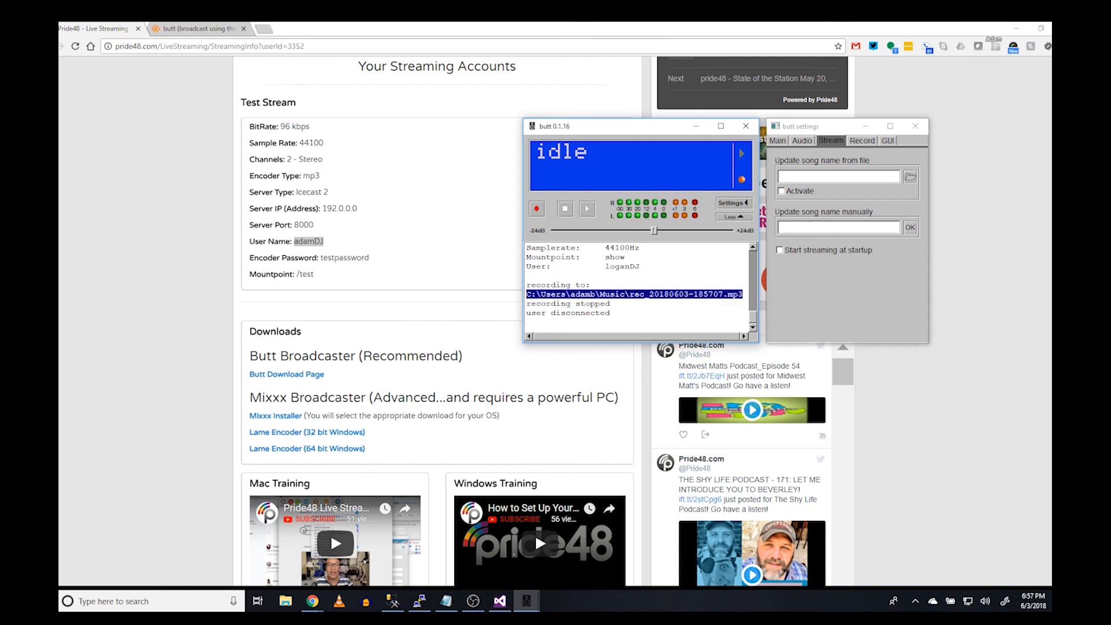
Review the main, Audio and Stream settings tabs, then close the settings window
click(828, 175)
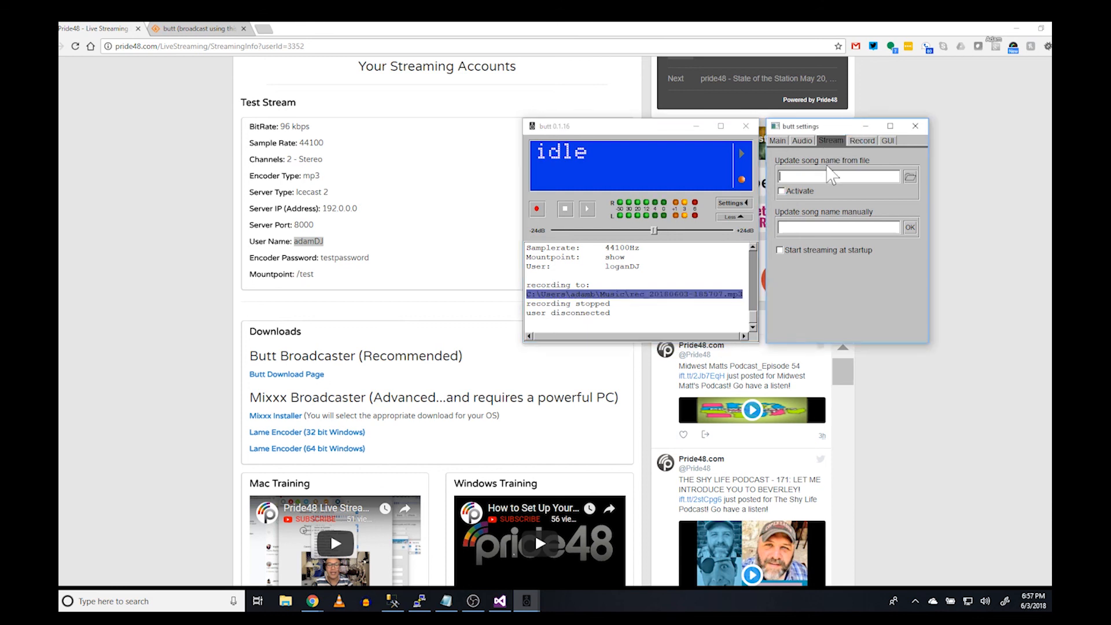
click(777, 141)
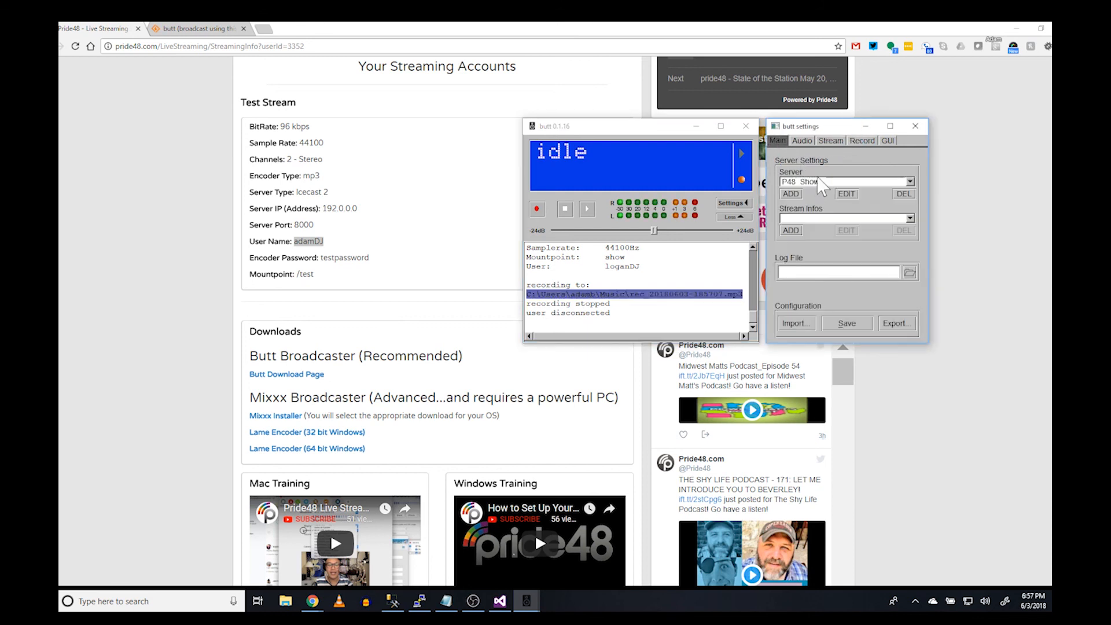
click(802, 140)
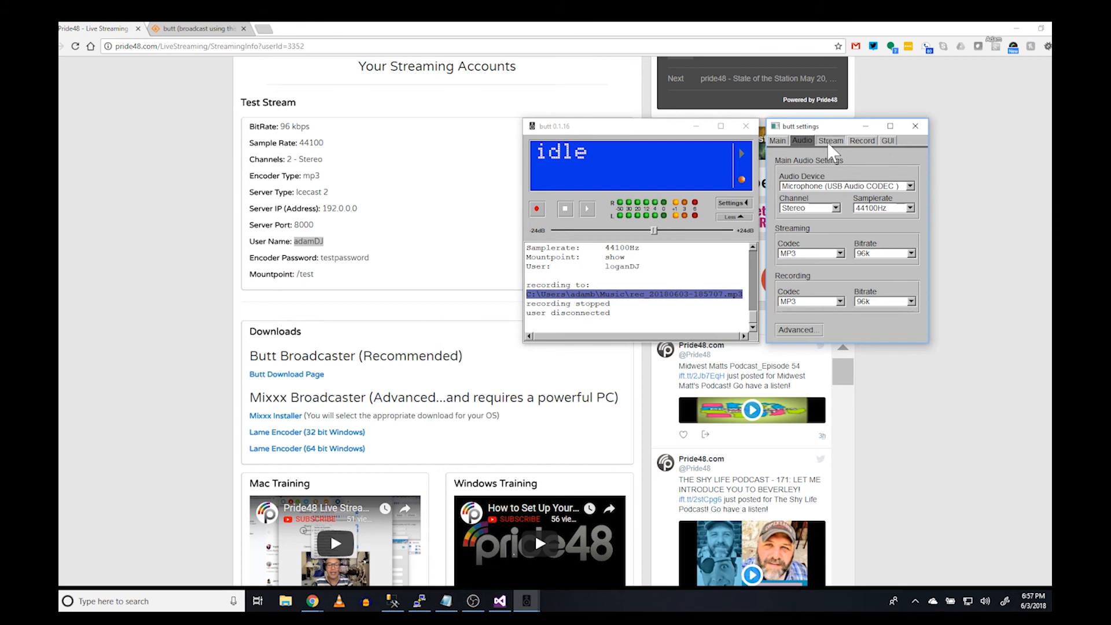
click(831, 141)
click(779, 141)
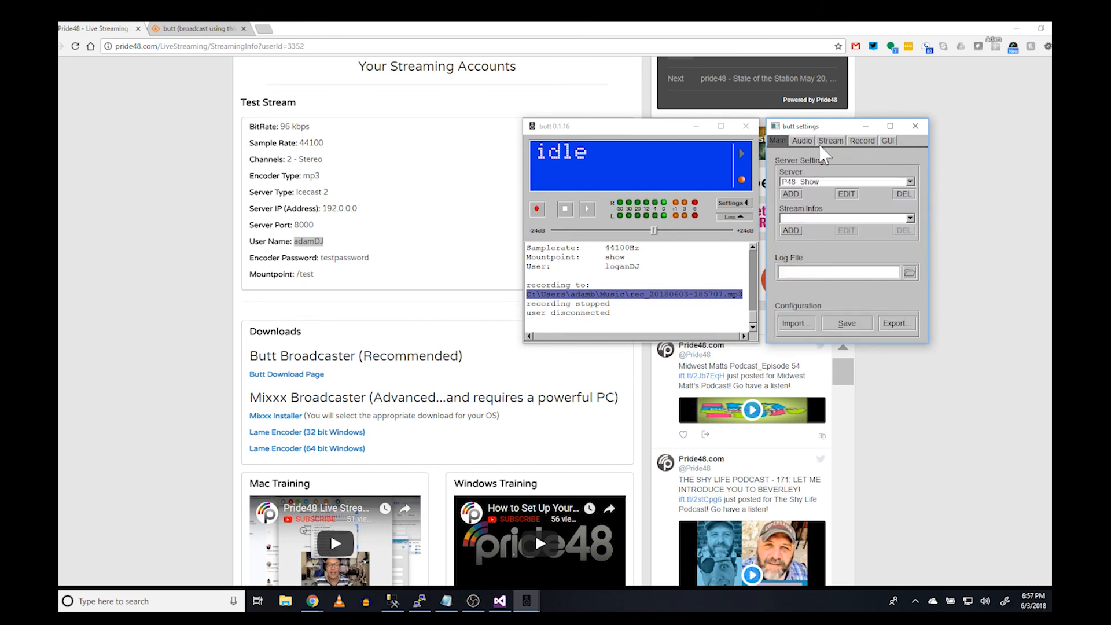
click(916, 127)
Reposition the idle broadcaster window toward the right of the screen
drag(637, 137, 787, 142)
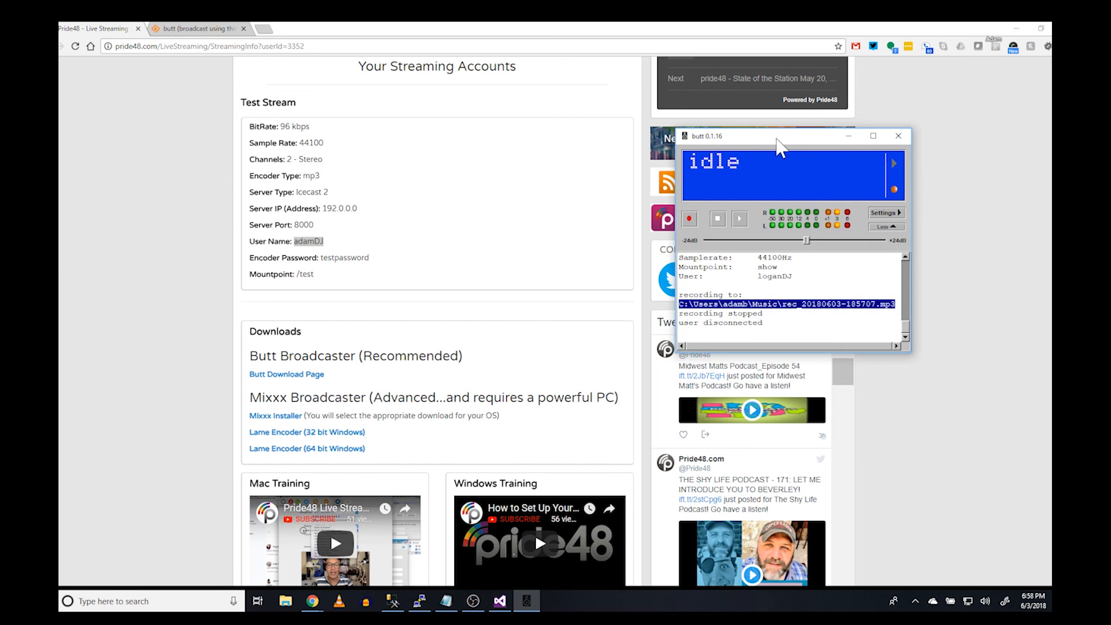
drag(777, 139, 745, 139)
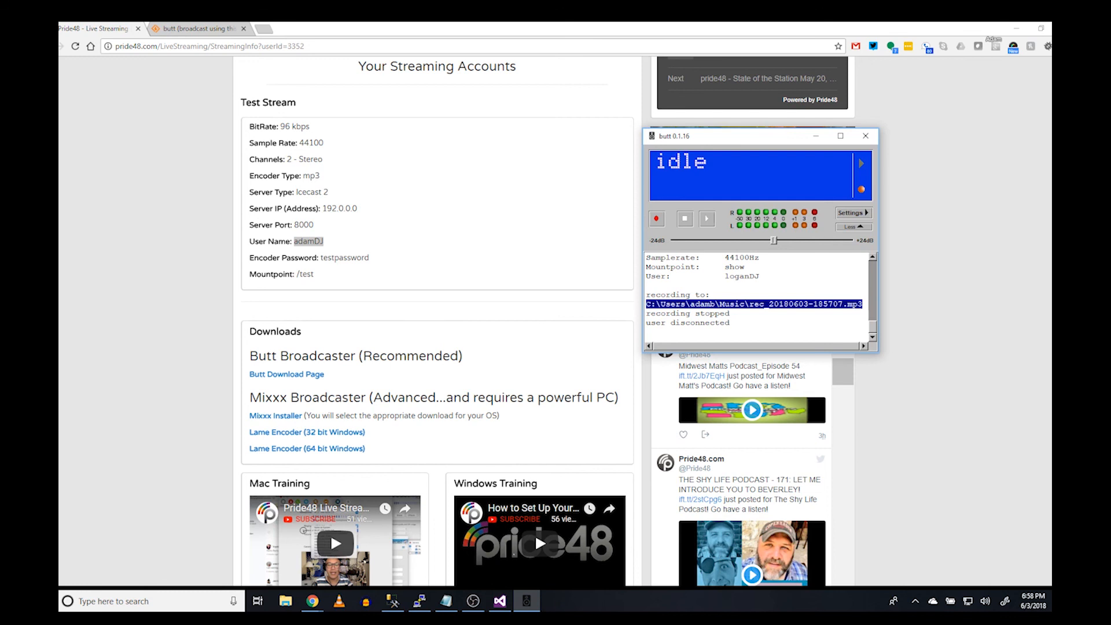
mouse_move(727, 148)
mouse_down()
mouse_move(751, 147)
mouse_move(735, 138)
mouse_up()
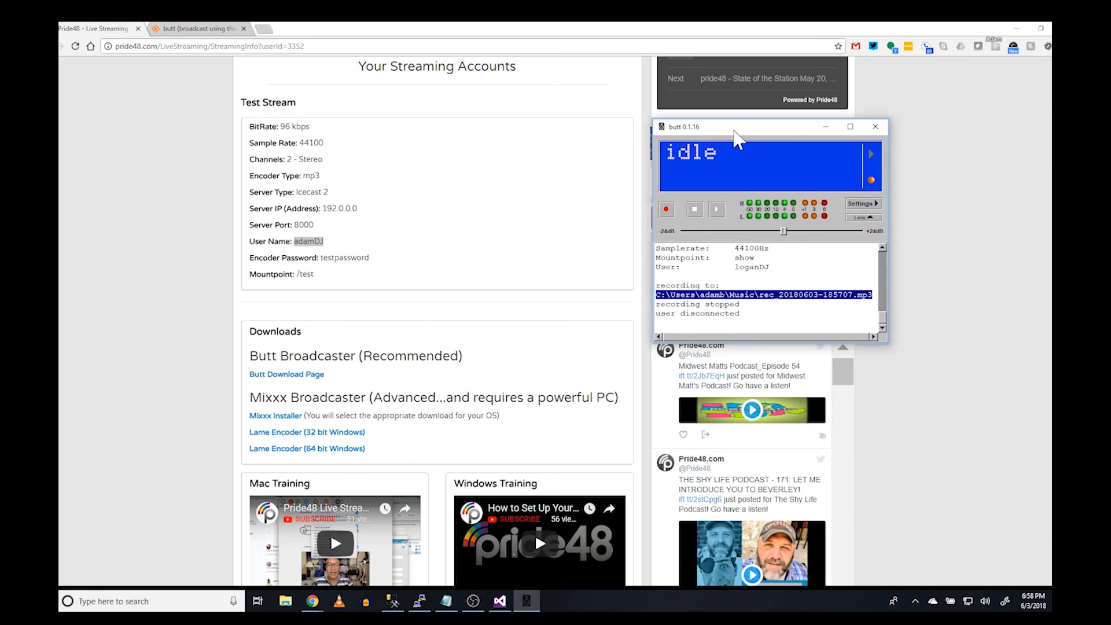